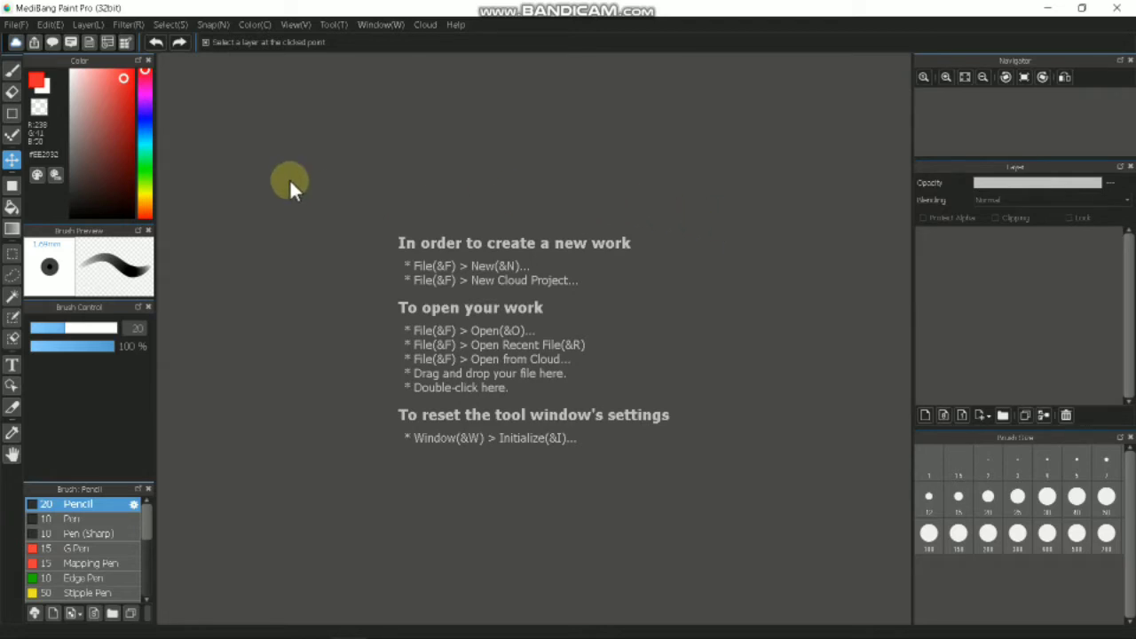
- Create a new 800 x 500 pixel image at 300 dpi with a transparent background and a color layer
click(17, 27)
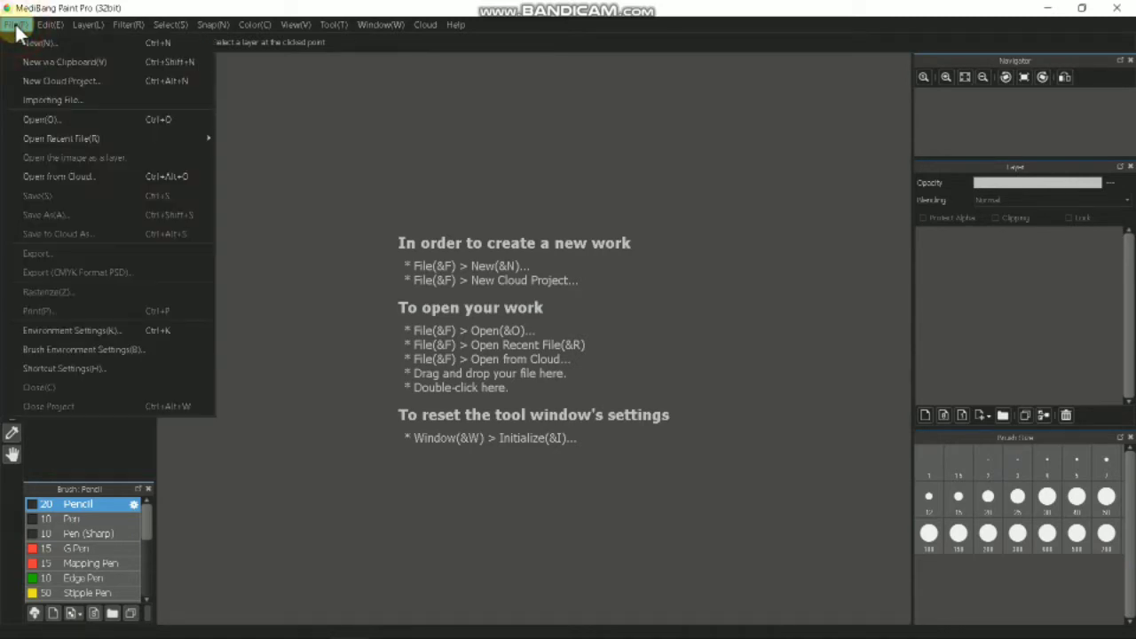
click(15, 43)
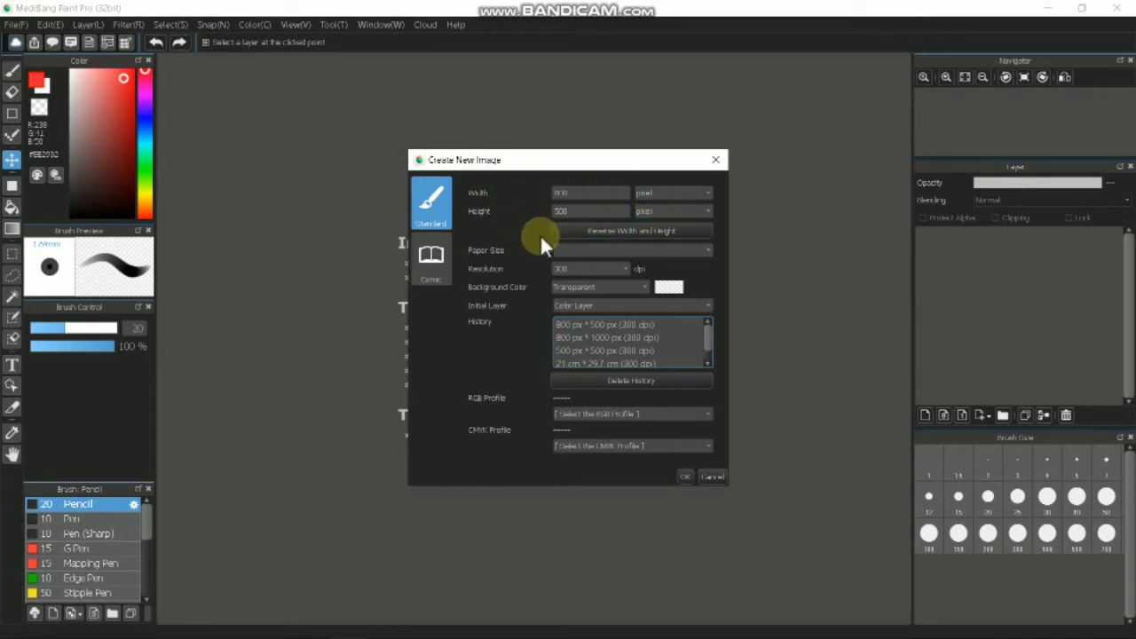
click(690, 476)
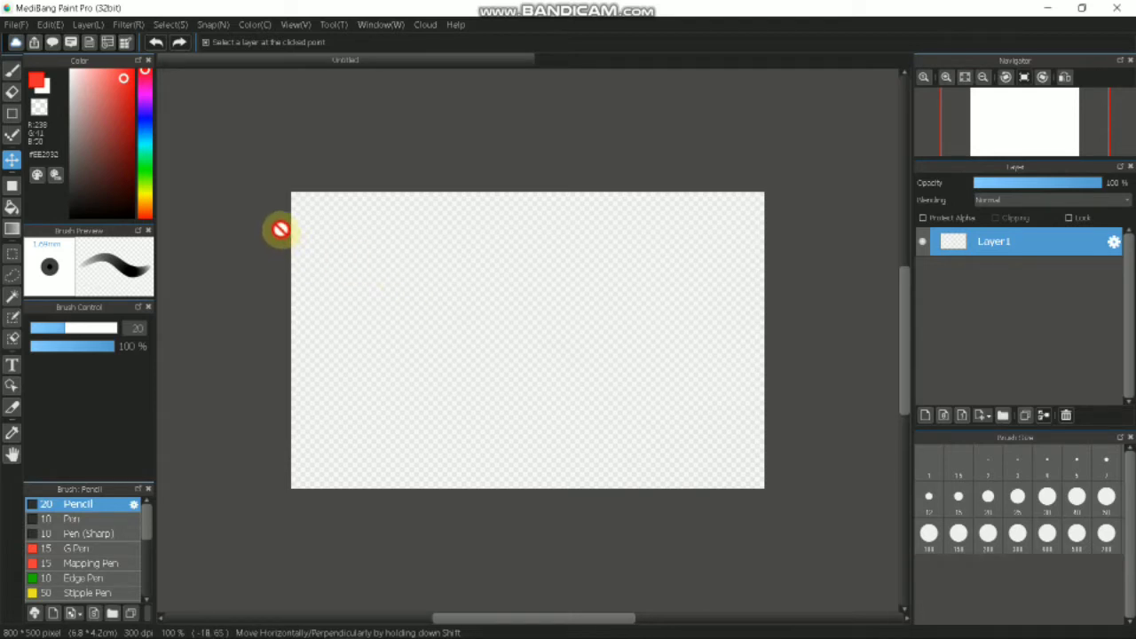
- Choose the filled shape tool with the Rectangle shape and set the drawing color to bright red (#F9222B)
click(11, 192)
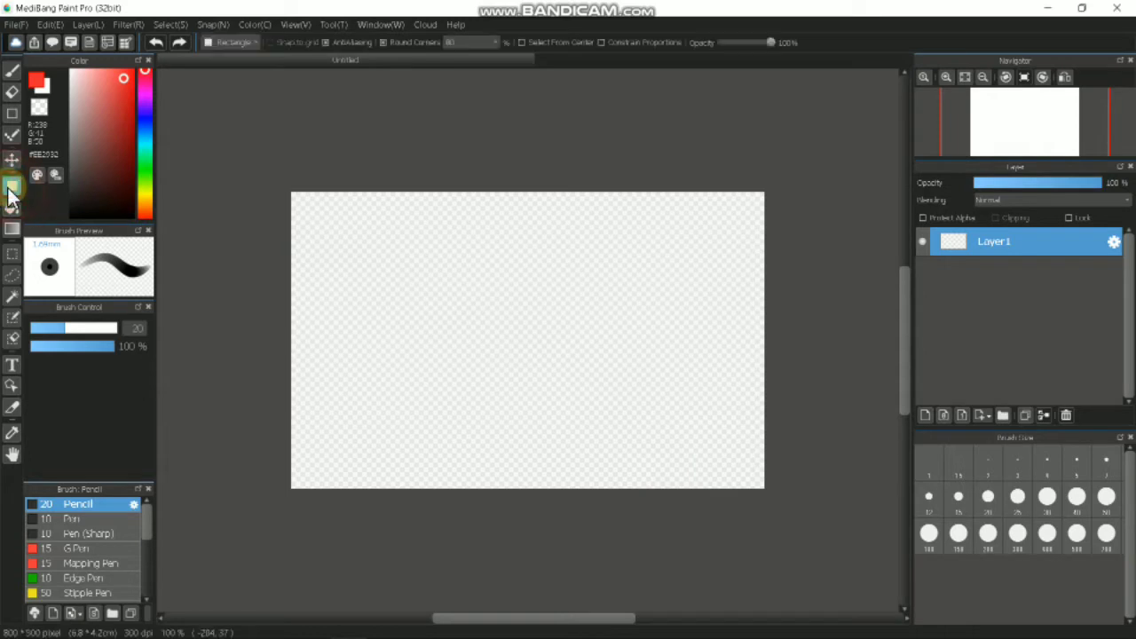
click(255, 43)
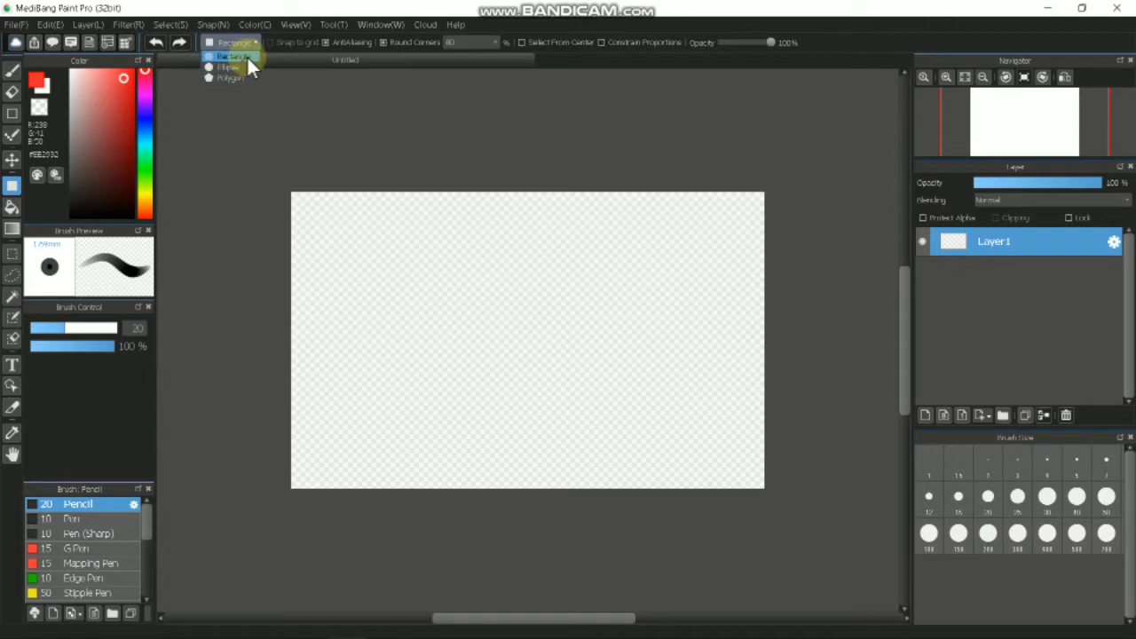
click(247, 55)
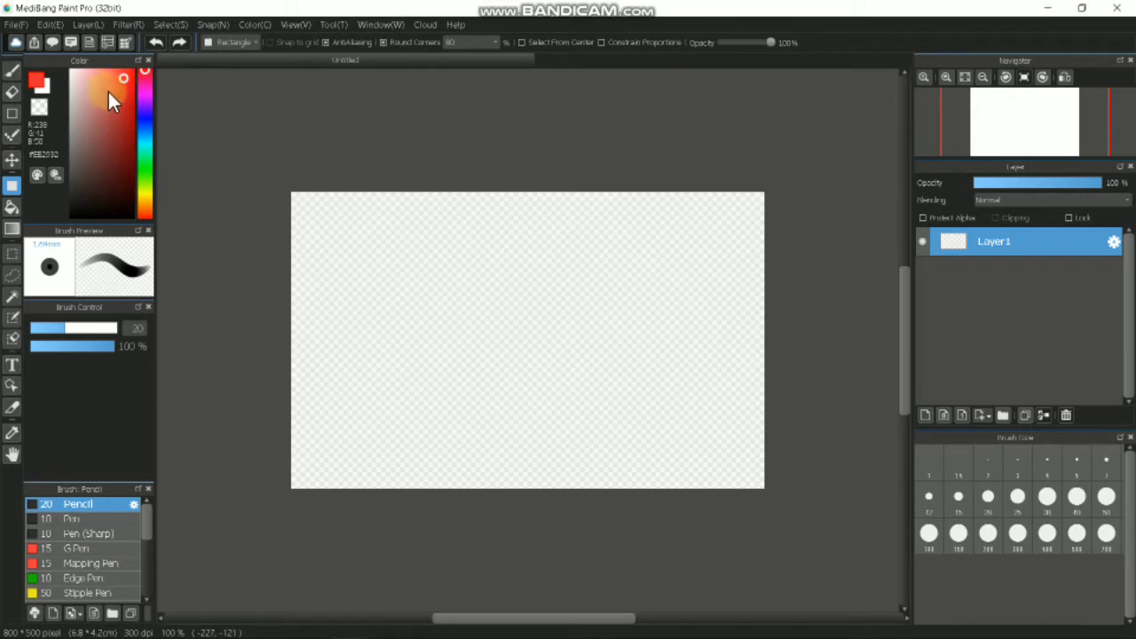
drag(109, 91, 133, 101)
click(127, 77)
click(127, 76)
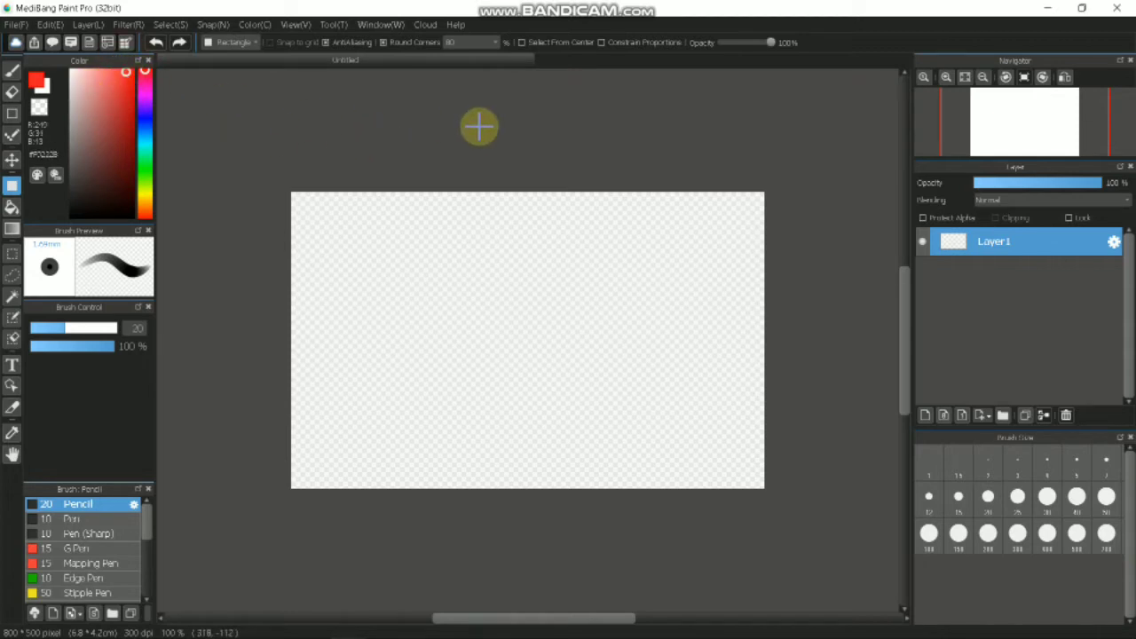
click(229, 43)
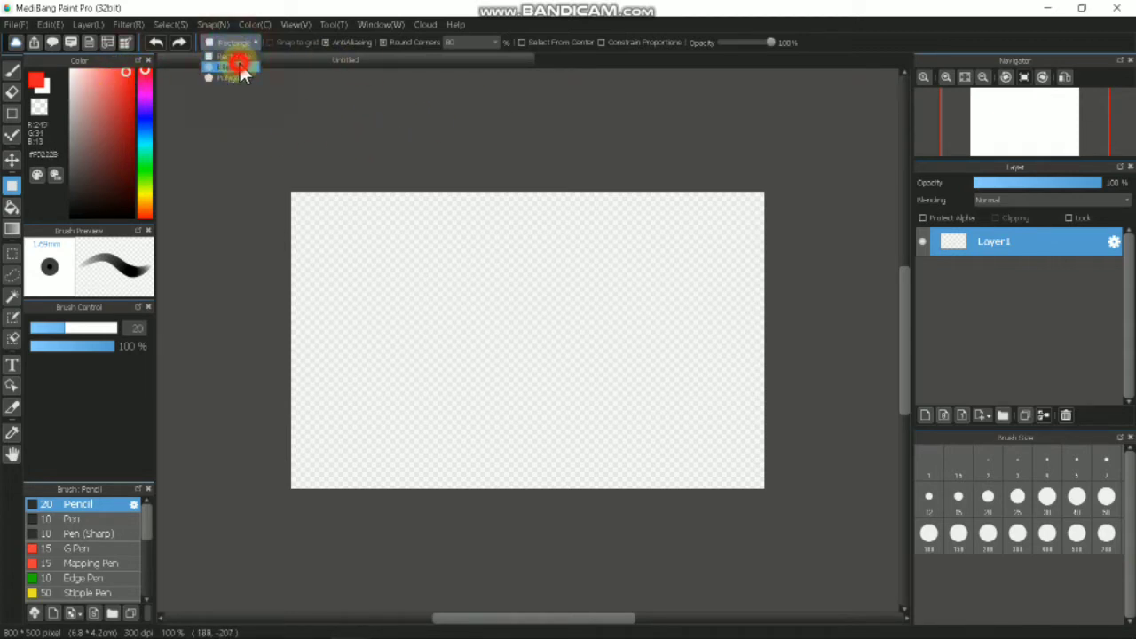
click(238, 65)
click(244, 43)
click(252, 58)
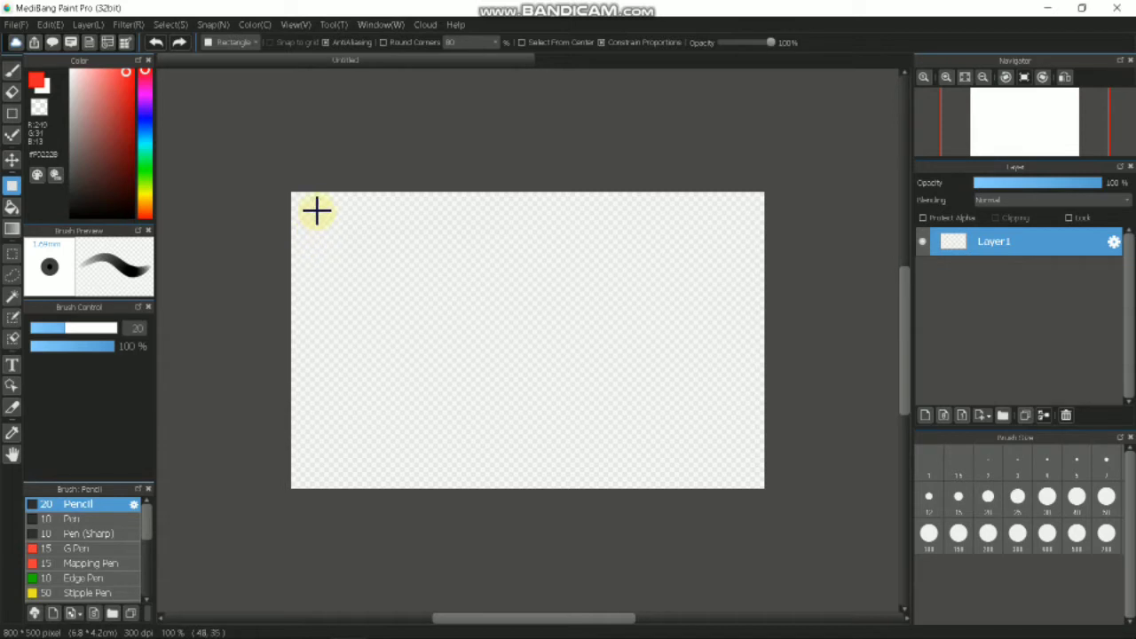
- Draw a row of five red squares of decreasing size along the canvas's upper part, with Constrain Proportions on and Round Corners off
drag(310, 219, 427, 316)
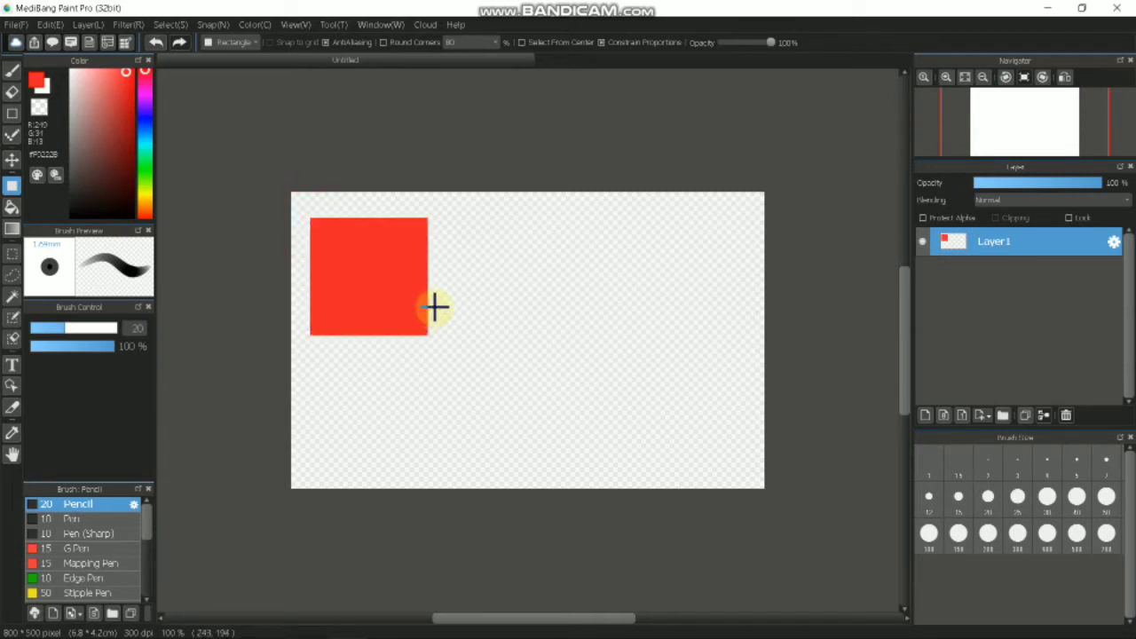
drag(446, 218, 504, 277)
drag(522, 222, 573, 272)
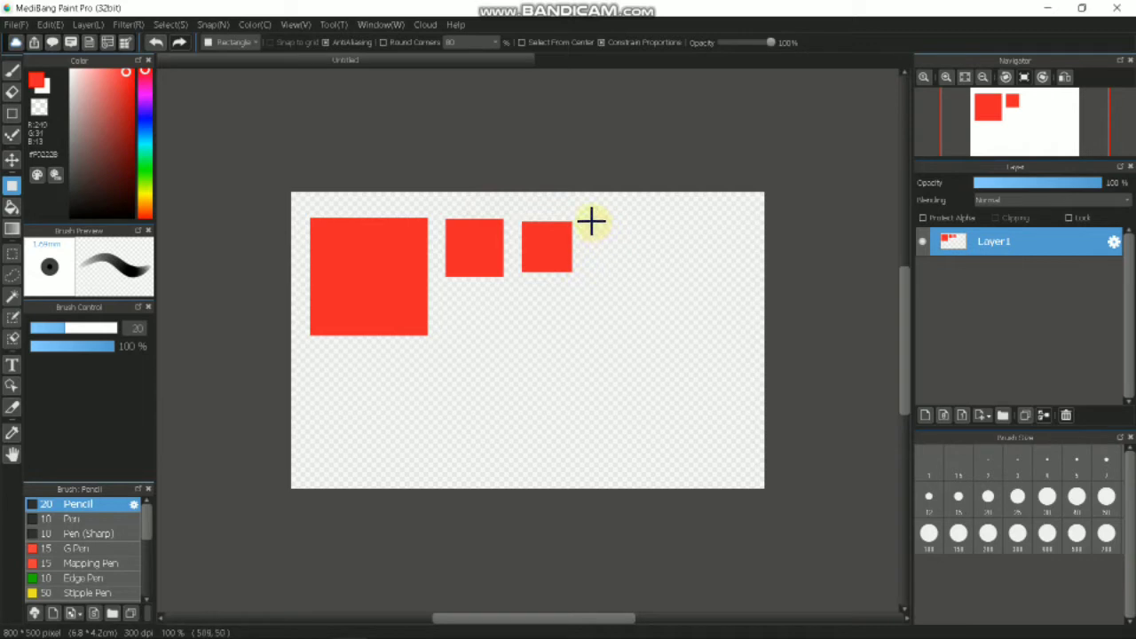
drag(591, 221, 665, 250)
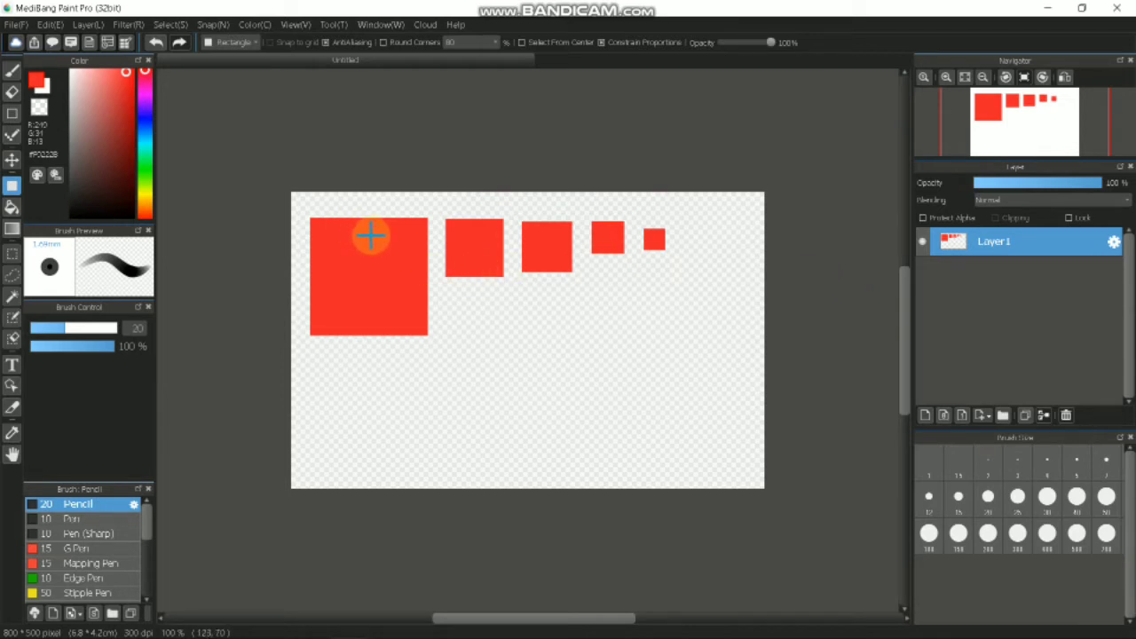
- Transform the row of red squares, enlarging it slightly and repositioning it near the canvas's upper edge
click(172, 27)
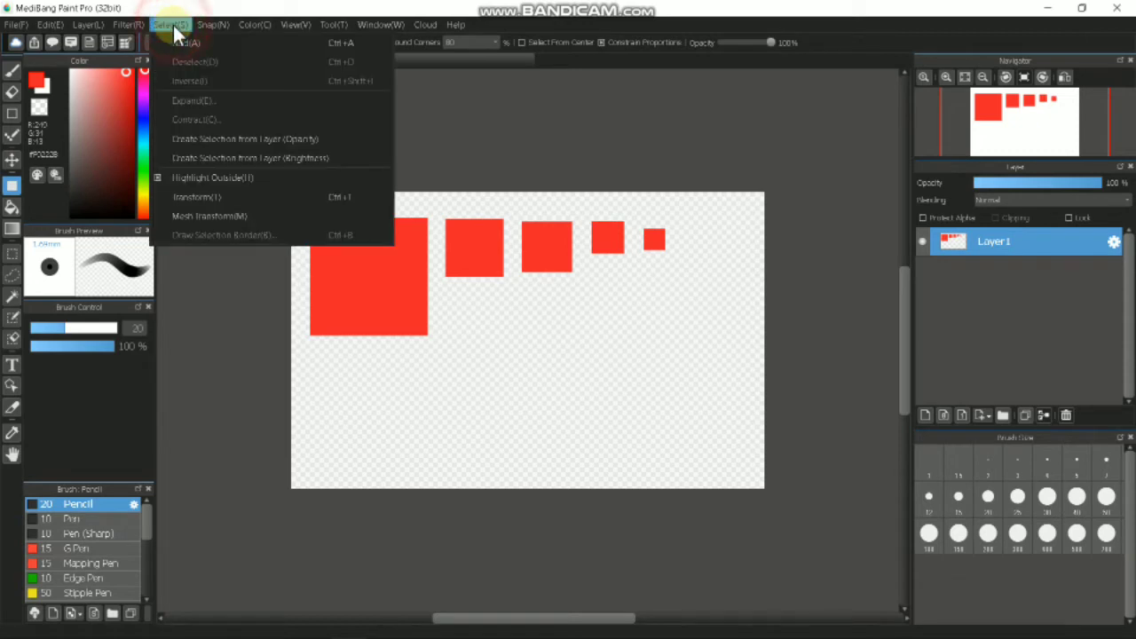
click(203, 197)
mouse_move(665, 248)
mouse_down()
mouse_move(679, 246)
mouse_move(670, 249)
mouse_up()
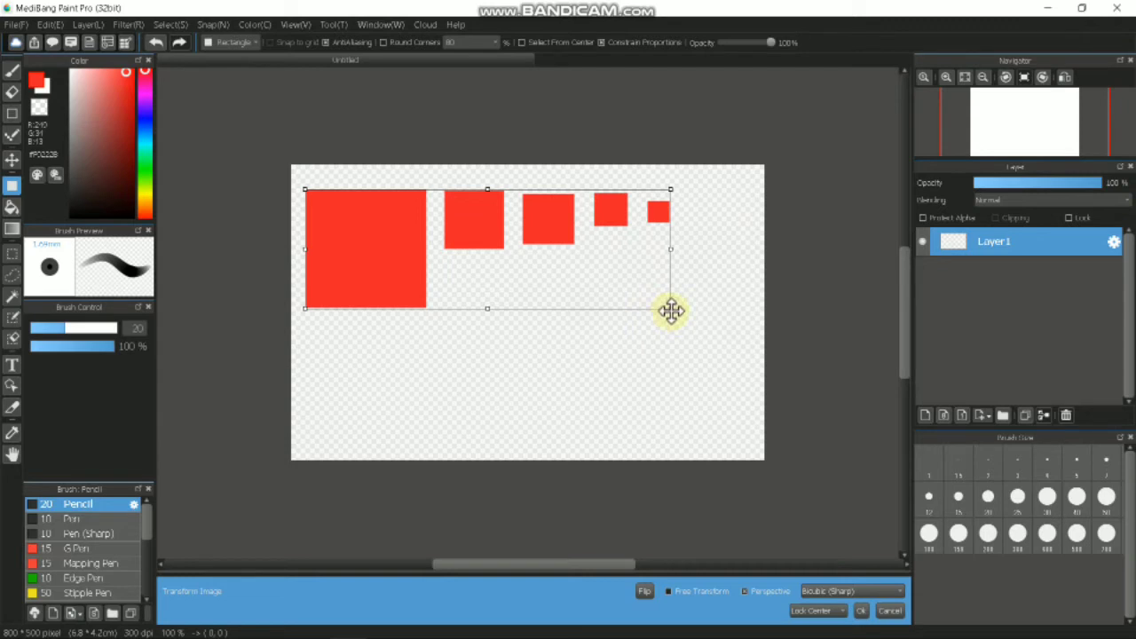
drag(671, 308, 677, 313)
drag(576, 234, 587, 234)
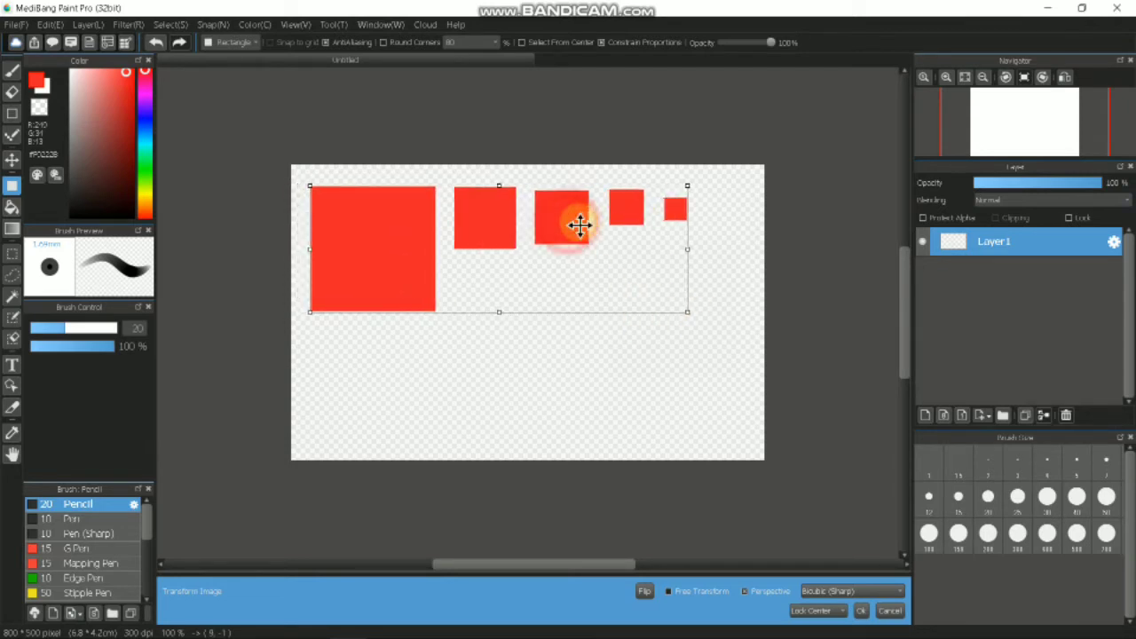
drag(690, 185, 703, 180)
mouse_move(574, 221)
mouse_down()
mouse_move(606, 221)
mouse_move(580, 225)
mouse_up()
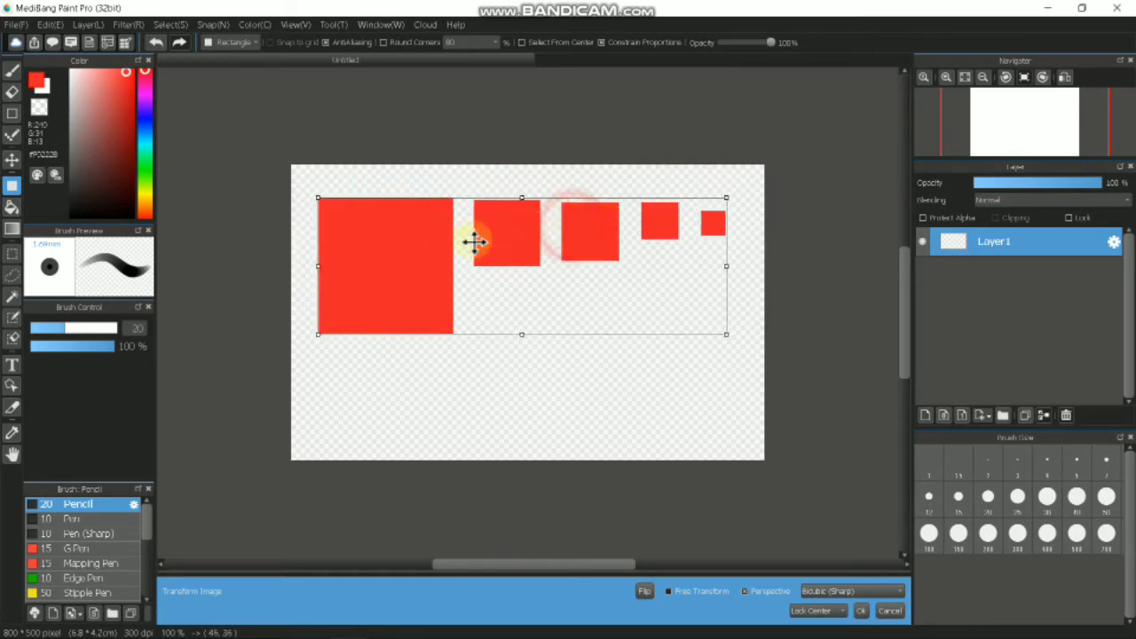
mouse_move(389, 252)
mouse_down()
mouse_move(376, 252)
mouse_move(380, 242)
mouse_up()
drag(580, 225, 576, 214)
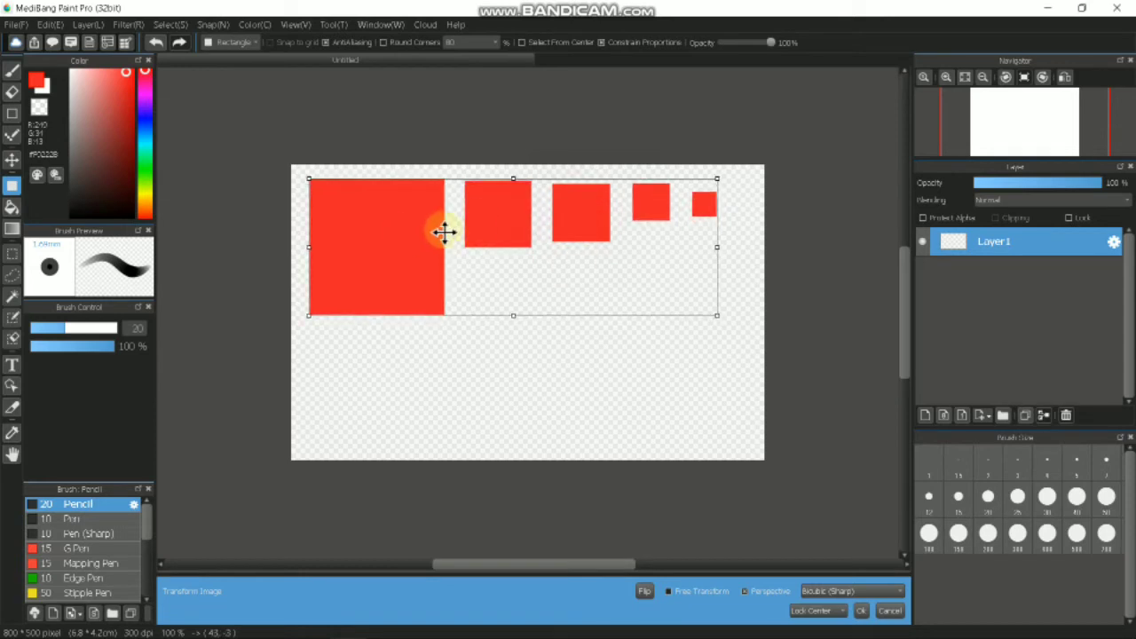
click(860, 610)
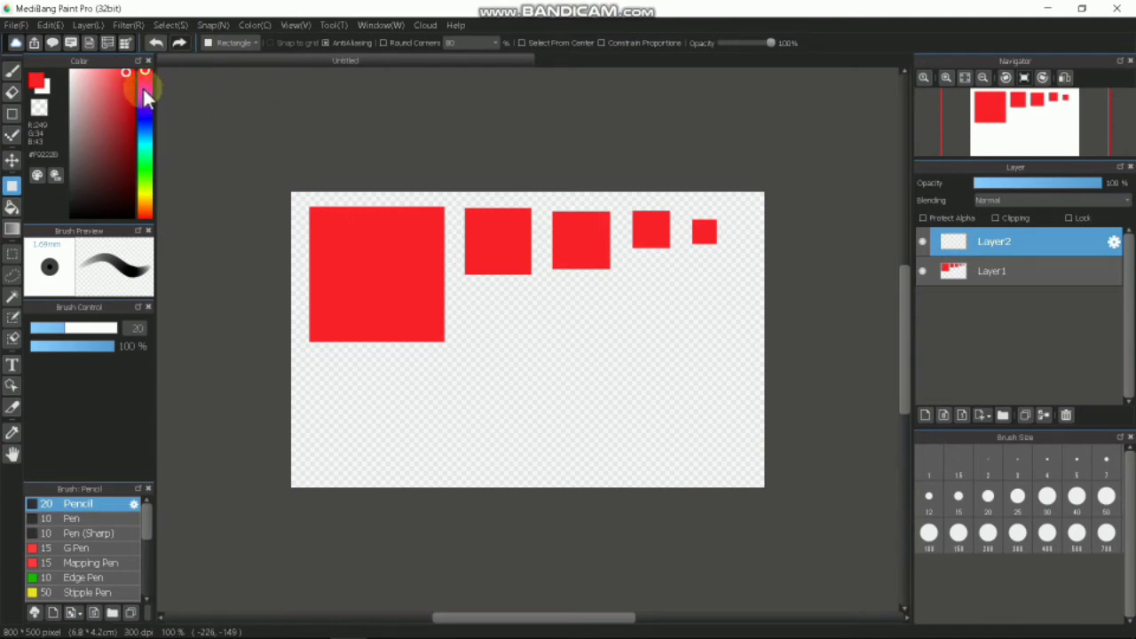
- Draw three upright purple (#8E12FD) rectangles of different sizes on Layer2 beneath the smaller red squares, and shift them slightly upward
mouse_move(142, 92)
mouse_down()
mouse_move(148, 104)
mouse_move(130, 69)
mouse_up()
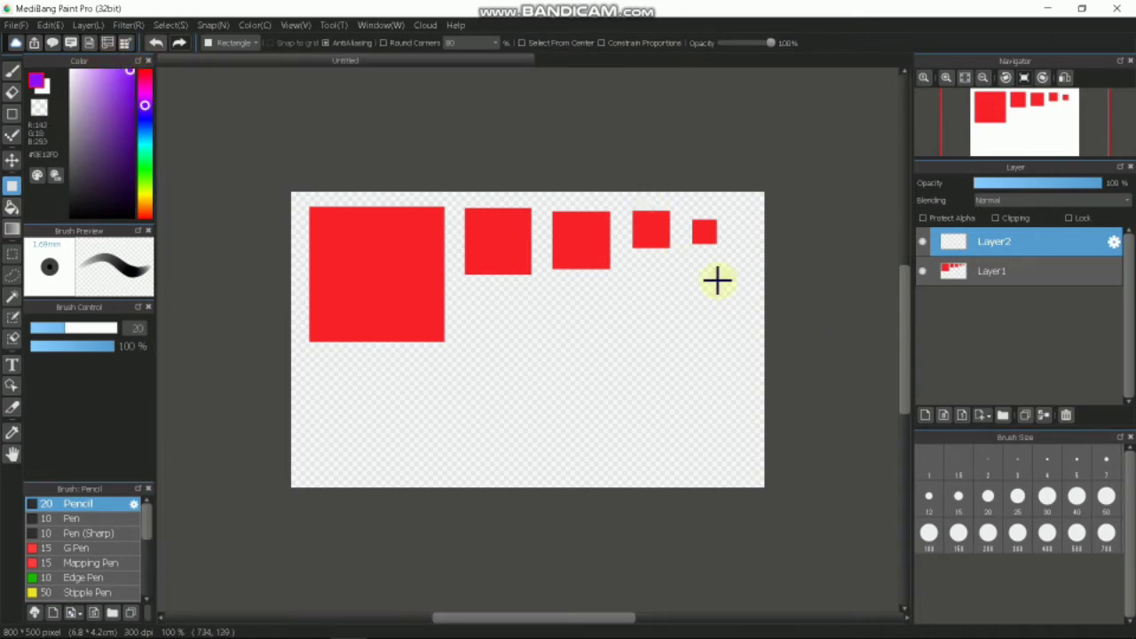
drag(673, 276, 734, 399)
drag(600, 291, 623, 341)
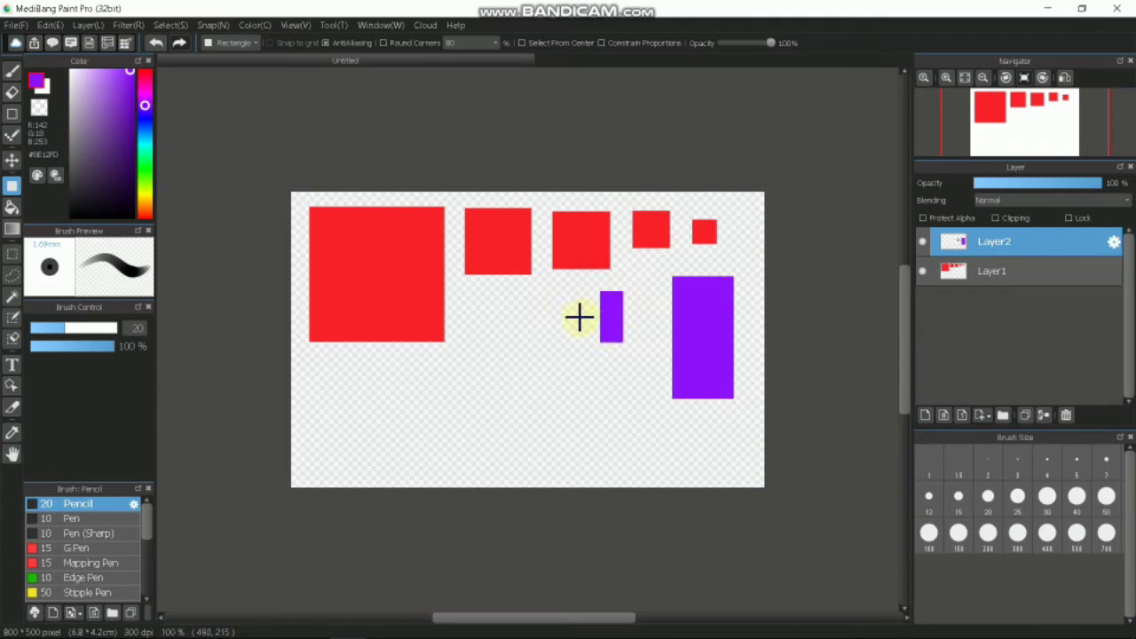
drag(546, 289, 561, 330)
drag(586, 387, 587, 388)
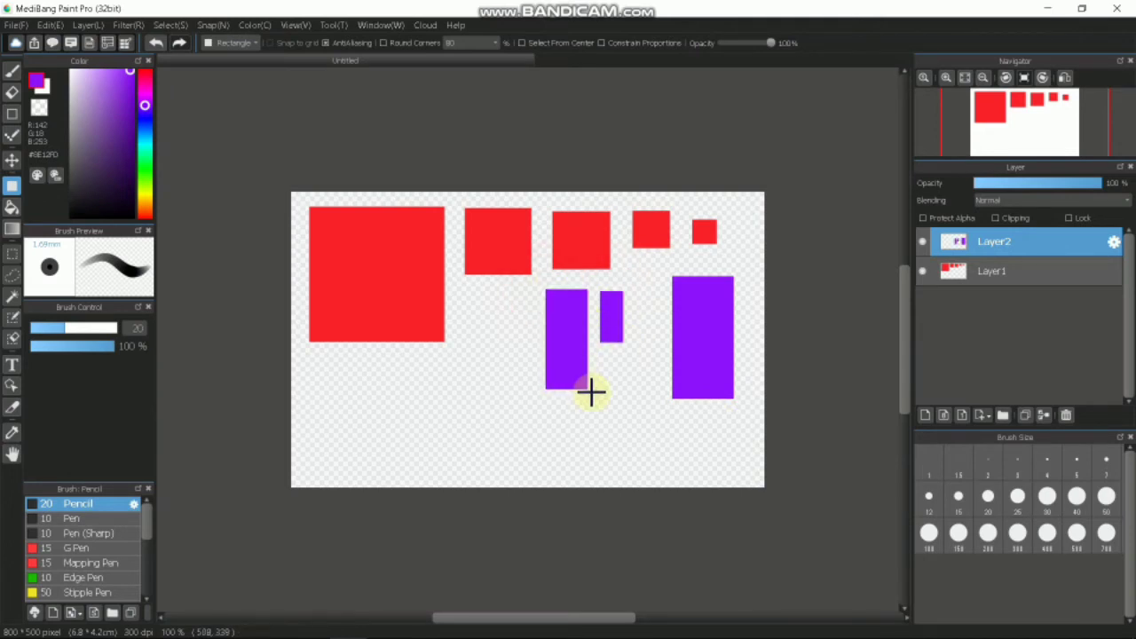
click(11, 159)
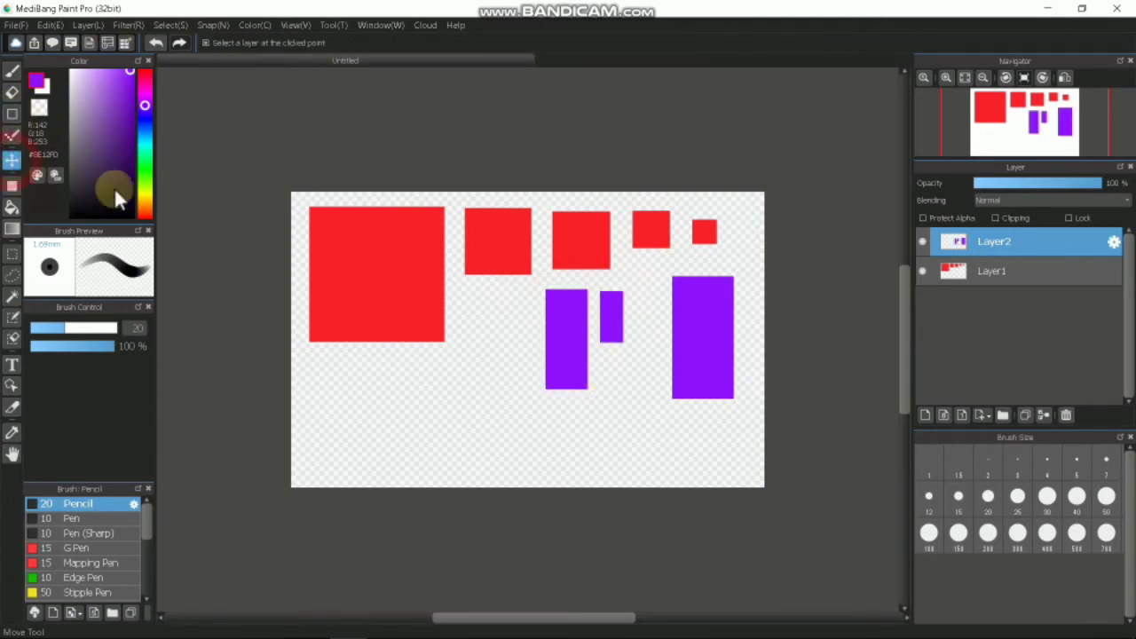
mouse_move(714, 312)
mouse_down()
mouse_move(697, 333)
mouse_move(707, 307)
mouse_up()
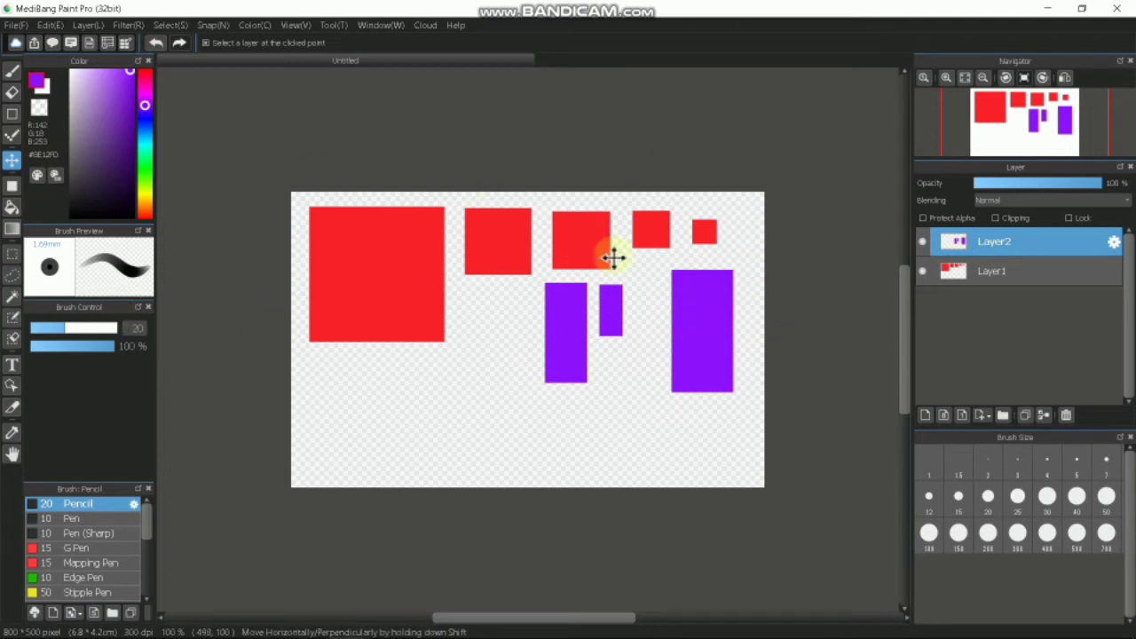
- Add a new layer above the purple rectangles and set the shape color to bright green (#1AFF21)
click(12, 185)
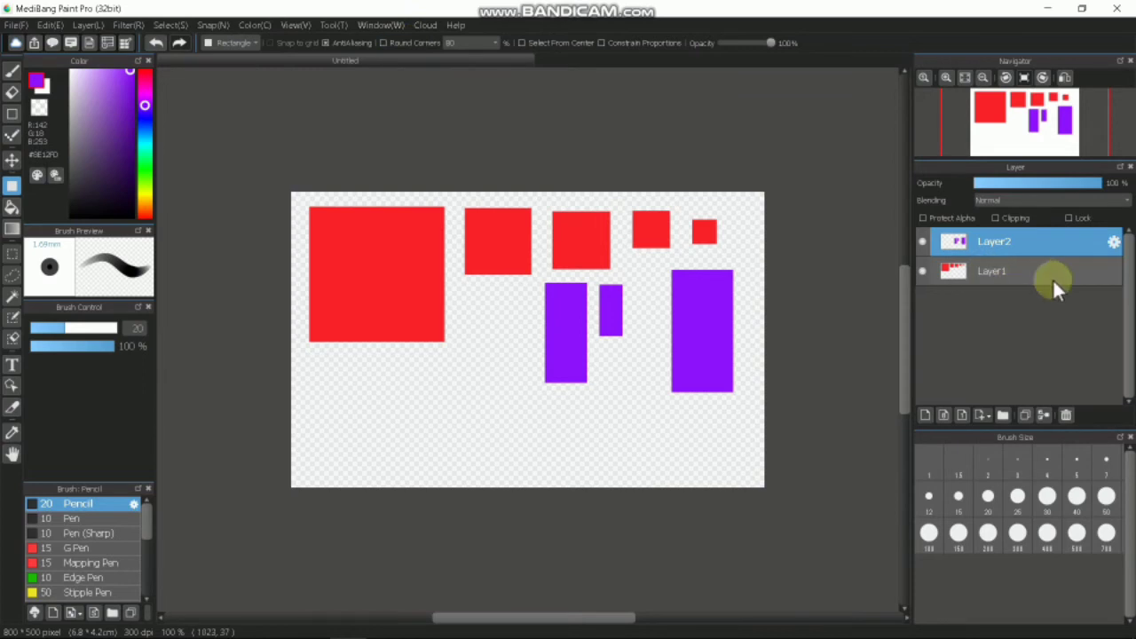
click(924, 415)
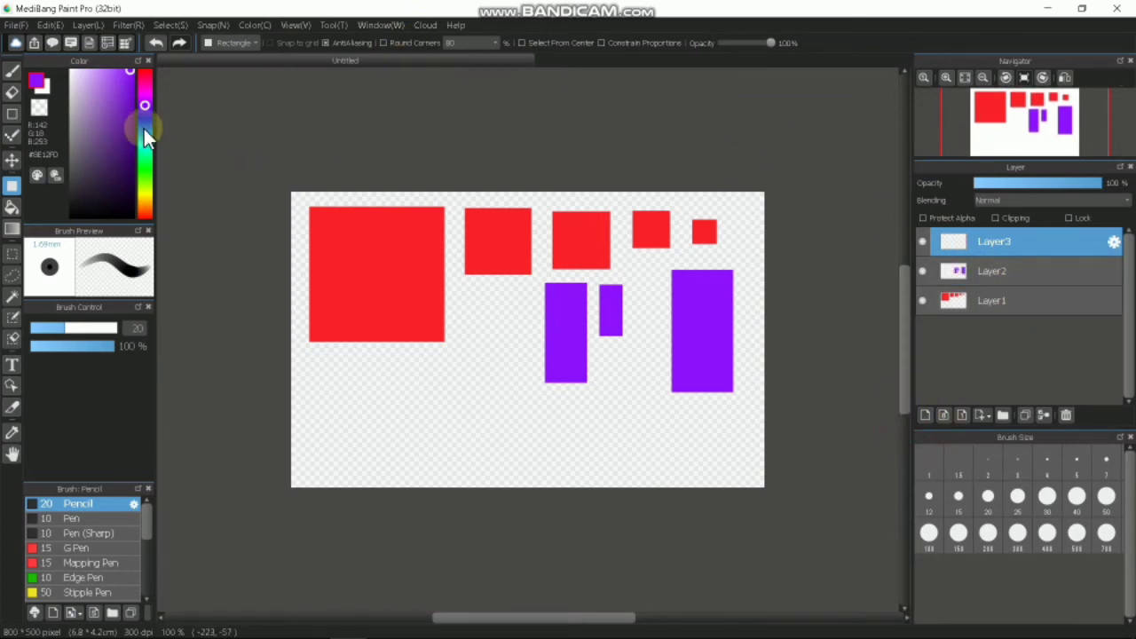
mouse_move(146, 114)
mouse_down()
mouse_move(138, 121)
mouse_move(138, 101)
mouse_move(143, 168)
mouse_up()
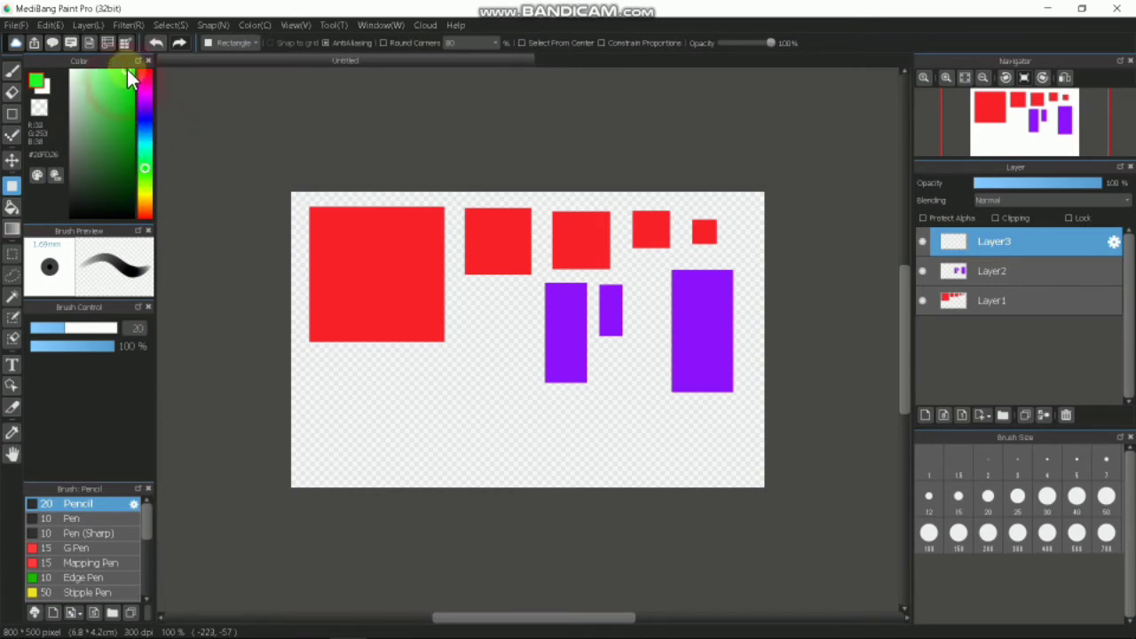
drag(129, 78, 128, 70)
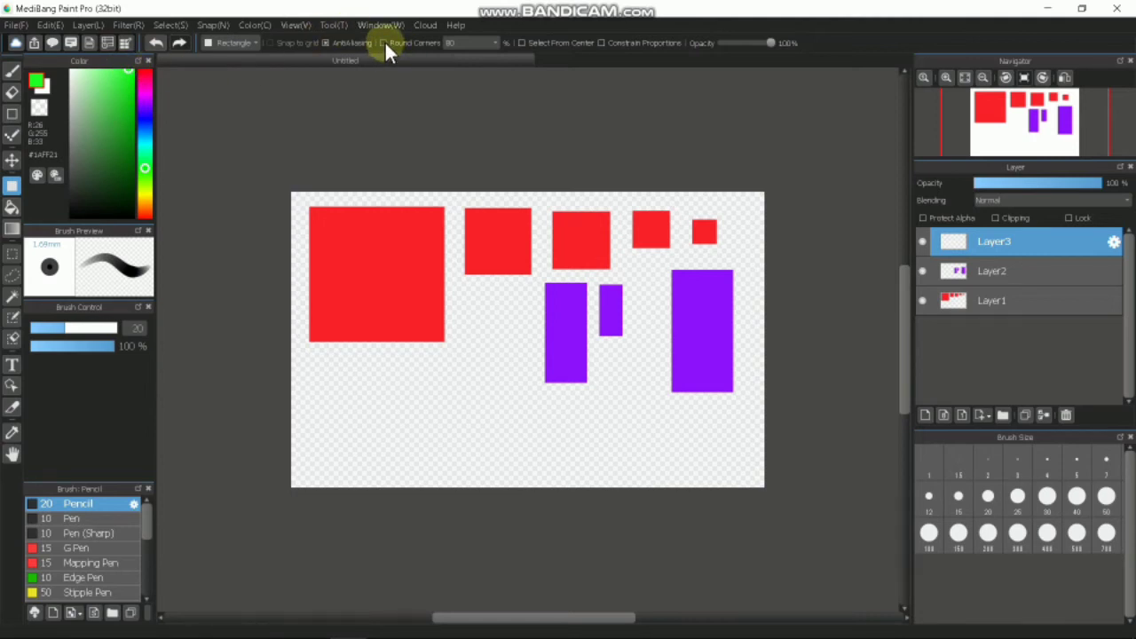
- Enable Round Corners at 20% and draw two wide green rectangles, one above the other, below the largest red square
click(440, 42)
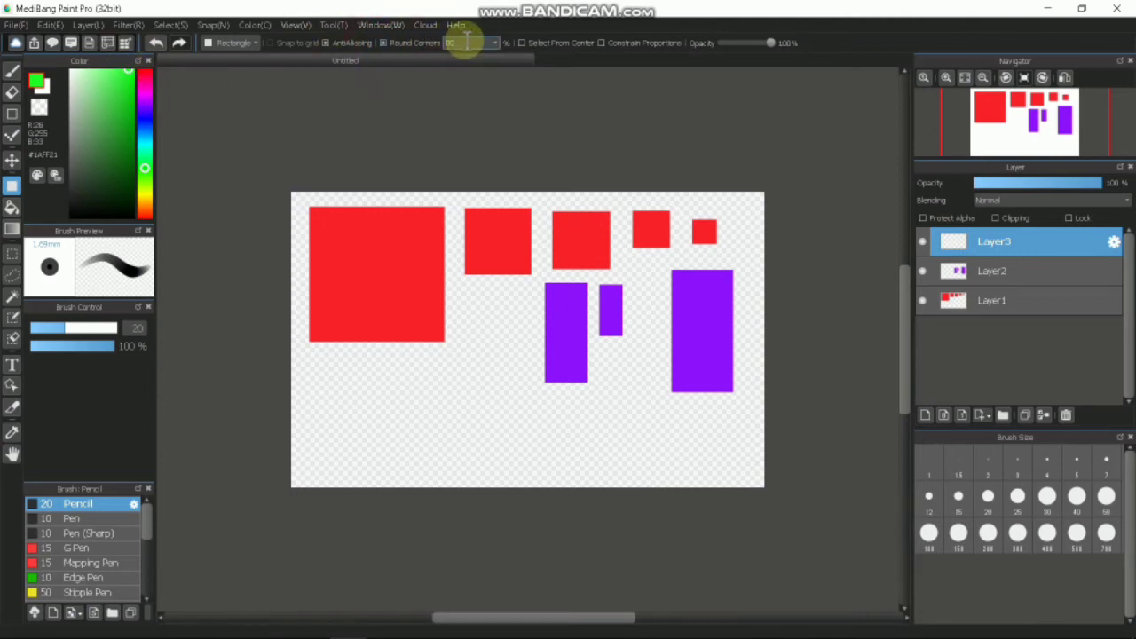
double_click(460, 42)
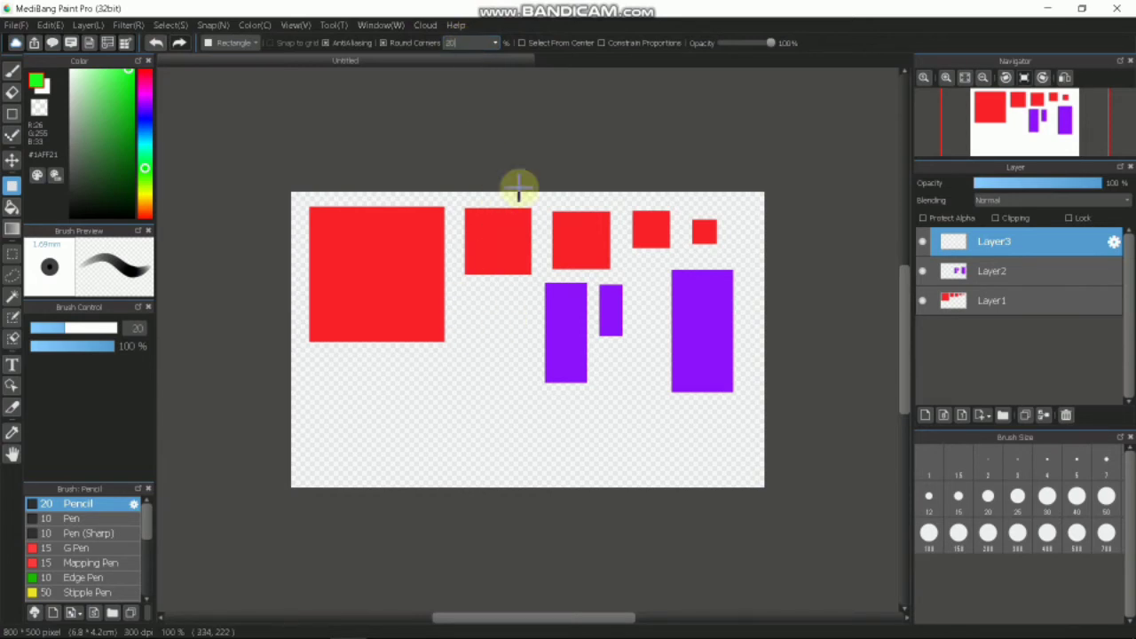
click(320, 364)
drag(335, 375, 415, 406)
drag(330, 414, 406, 445)
- Examine the rounded corners of the two green rectangles up close
click(985, 79)
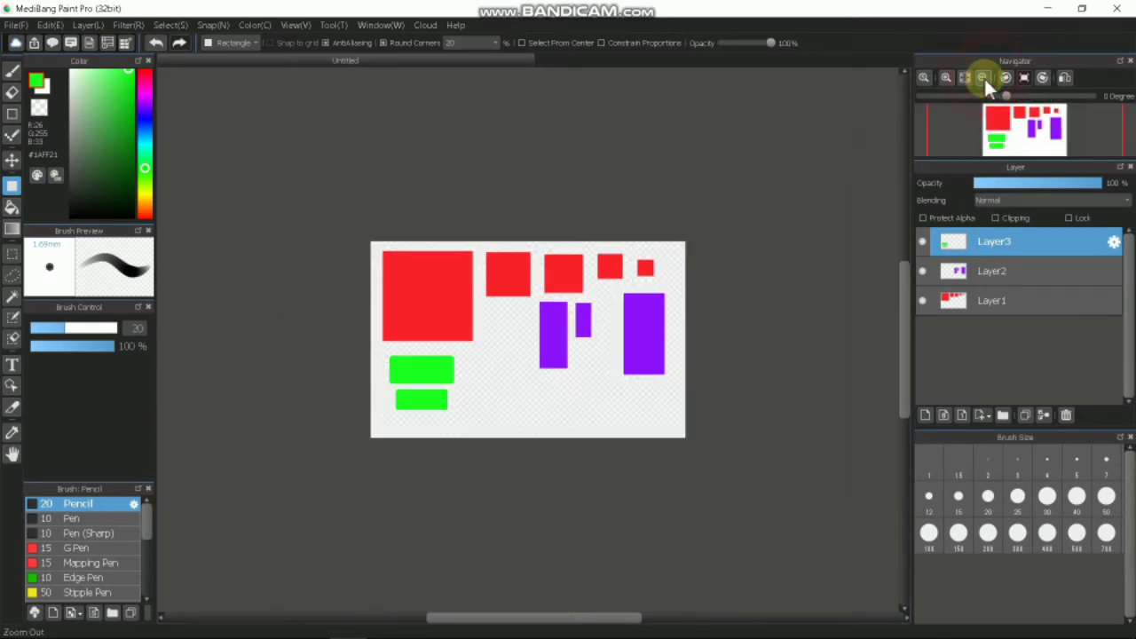
click(945, 79)
click(945, 79)
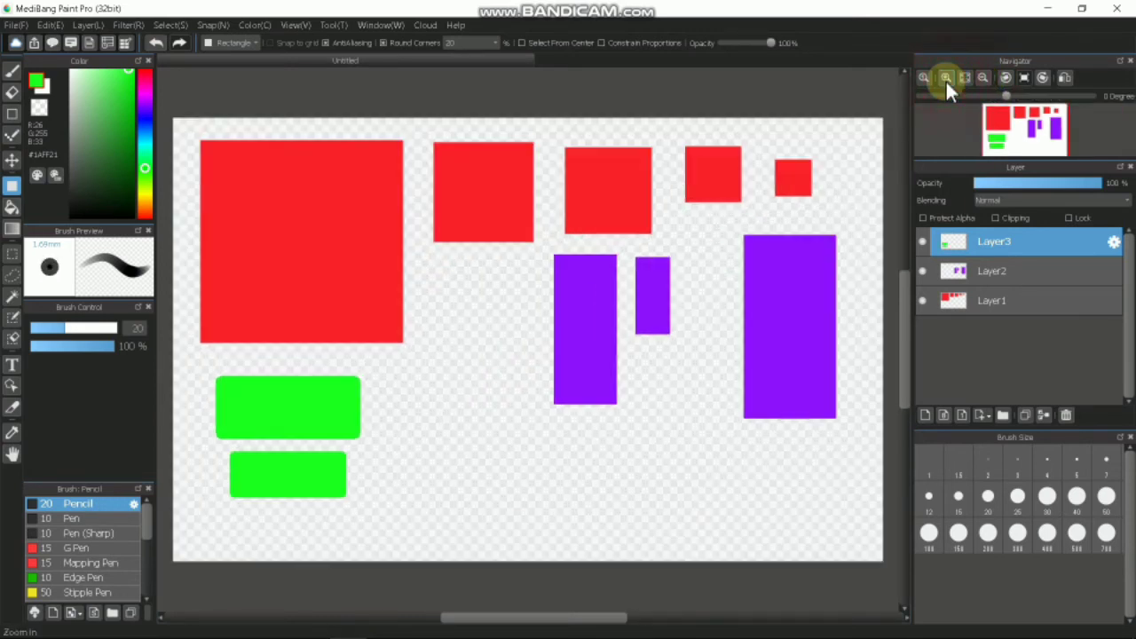
click(945, 79)
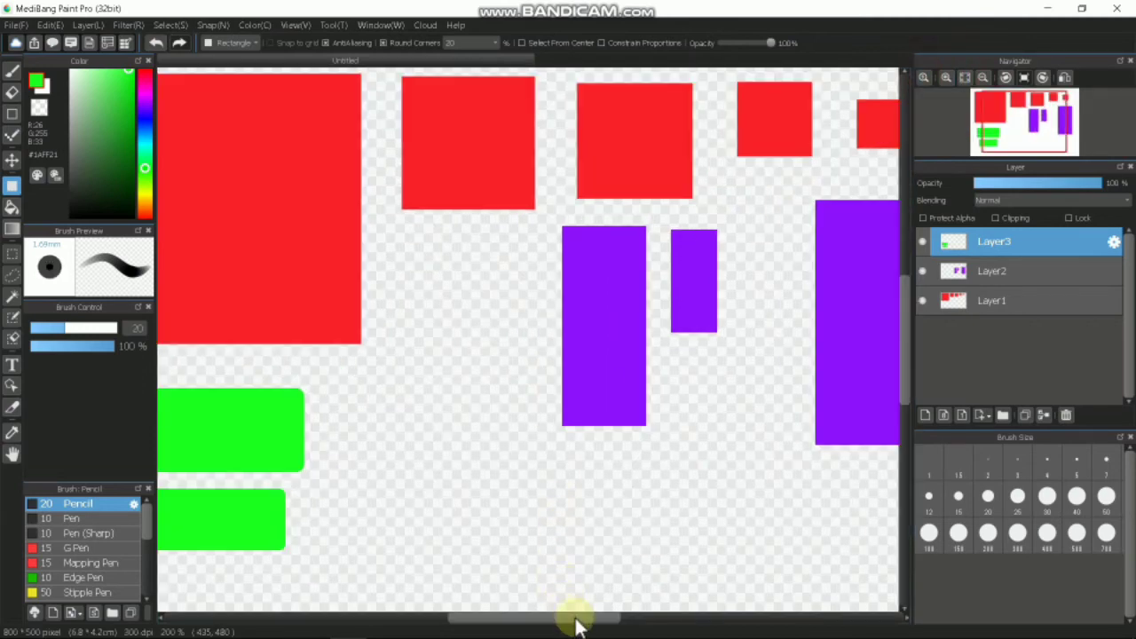
drag(575, 619, 479, 624)
scroll(416, 479, up, 3)
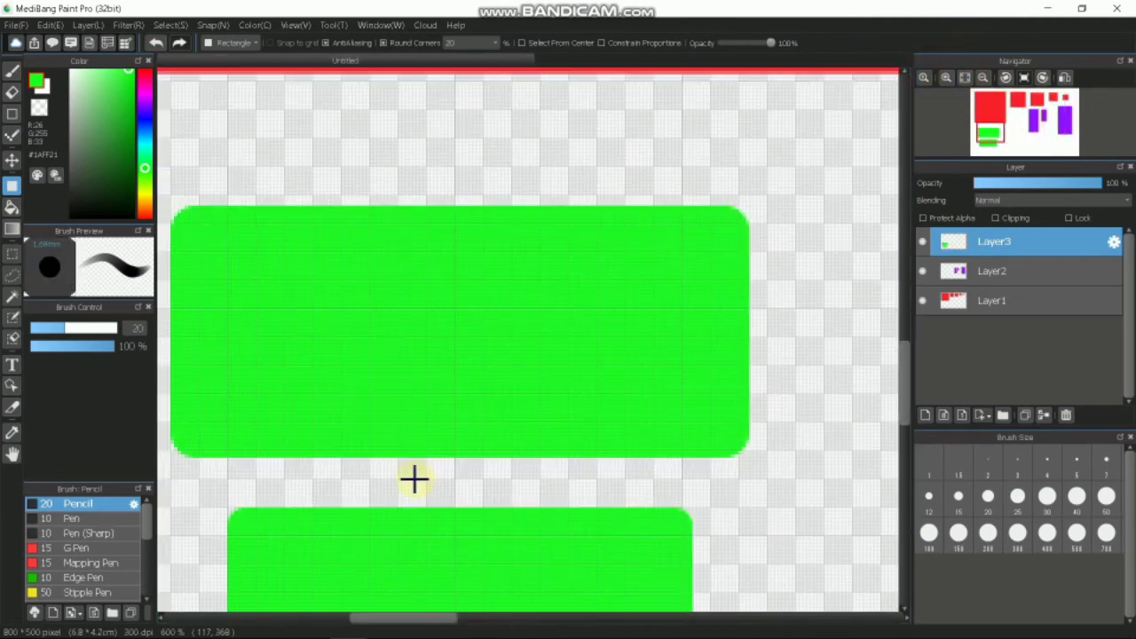
scroll(414, 479, down, 2)
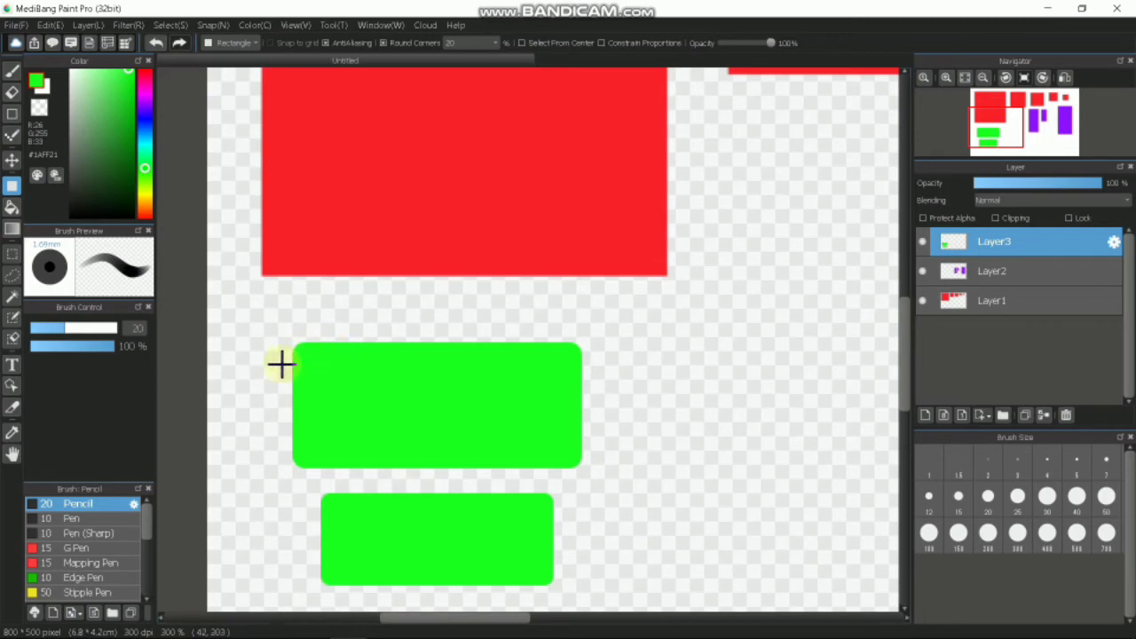
- Set Round Corners to 50% and draw a nearly square green rectangle of about 76 × 88 px between the green and purple shapes
double_click(470, 43)
text(50)
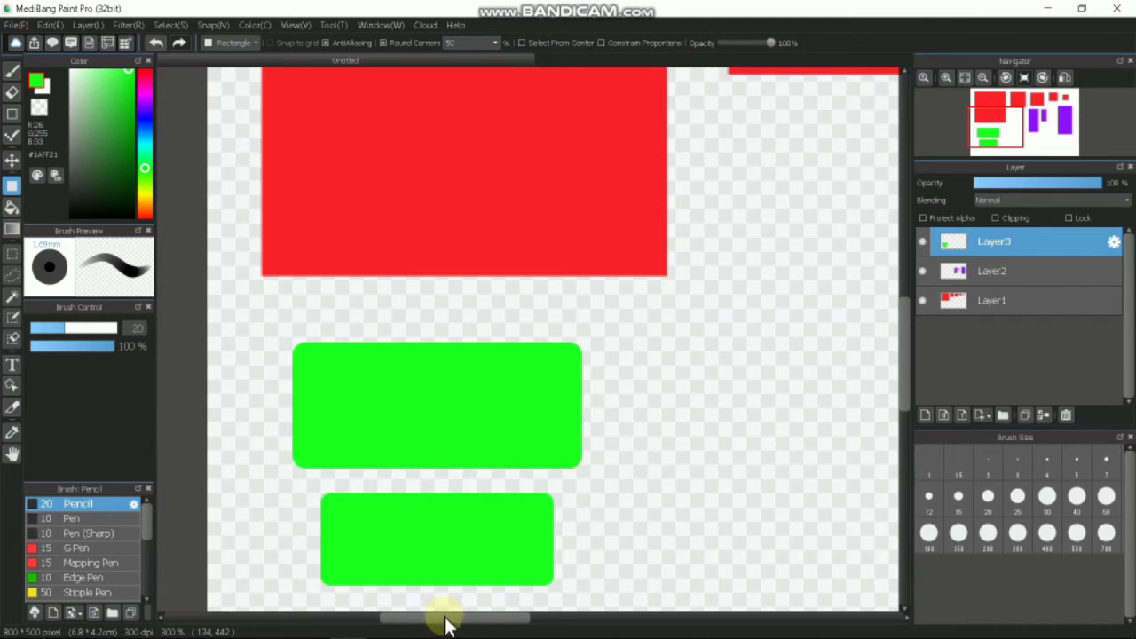
drag(444, 618, 518, 620)
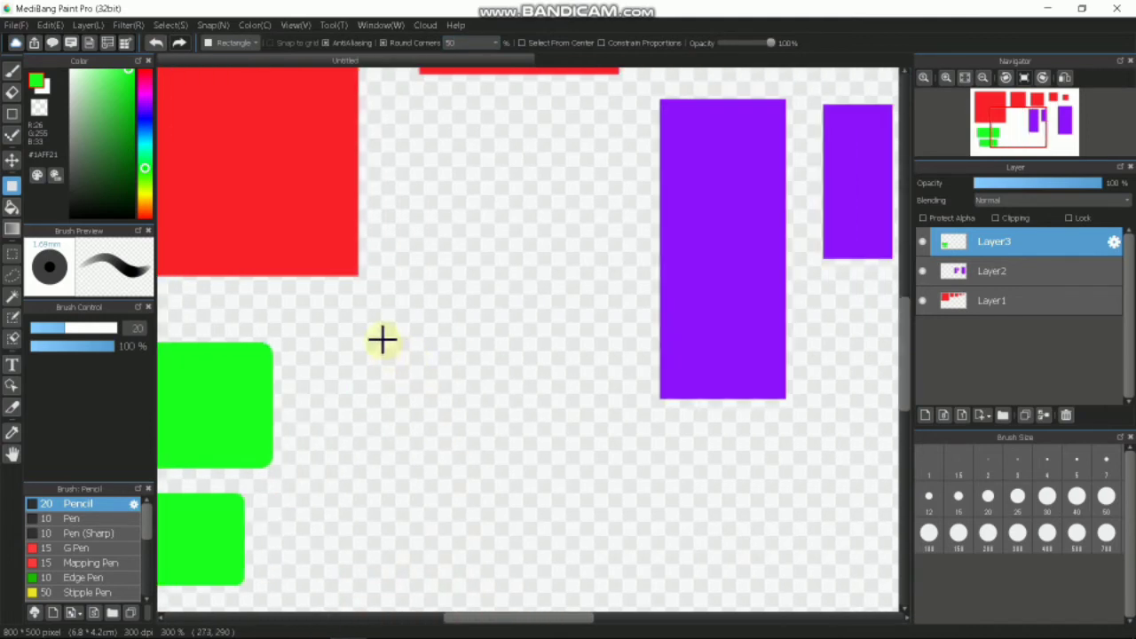
drag(382, 338, 518, 494)
scroll(519, 493, up, 1)
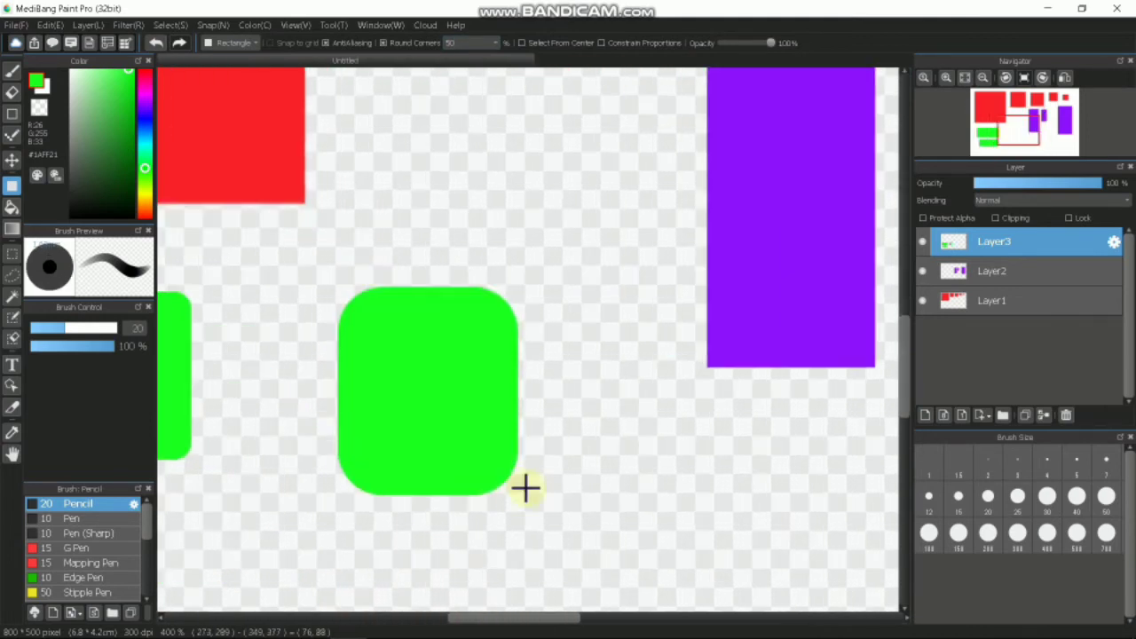
scroll(906, 337, down, 3)
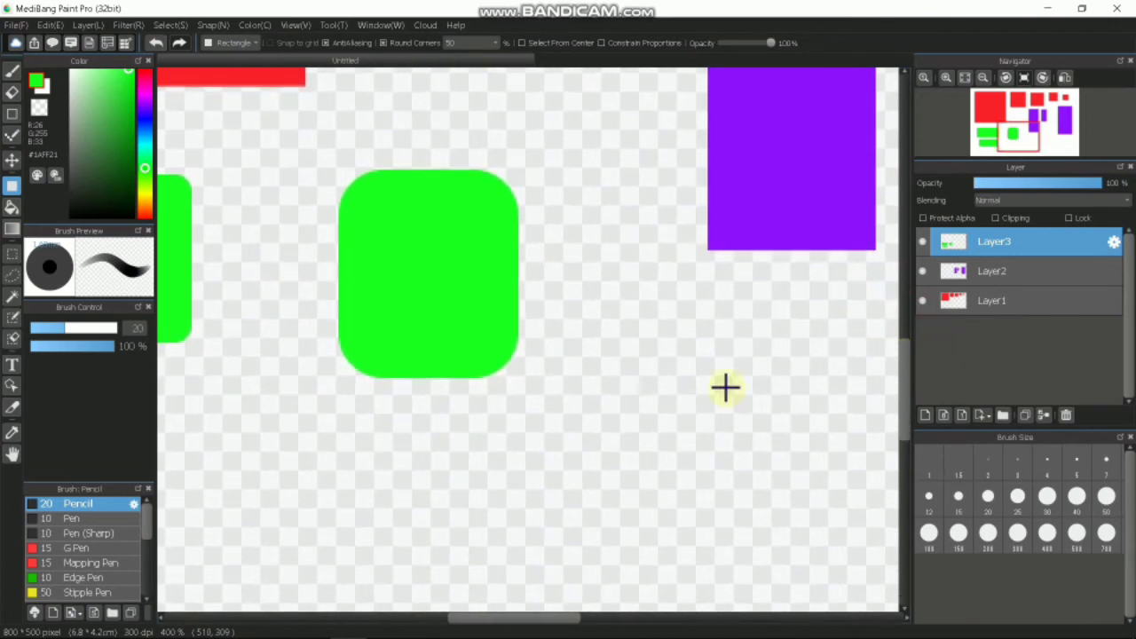
- Draw a wide green rounded rectangle beneath the nearly square one, and three narrow upright ones in a row beside it
drag(334, 413, 580, 519)
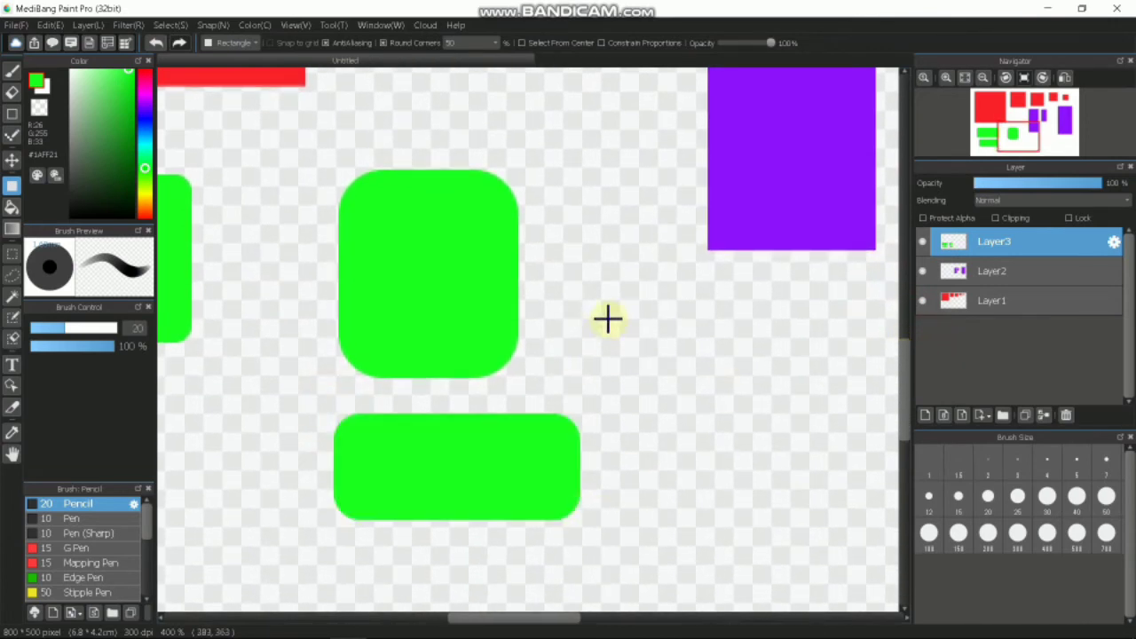
drag(609, 319, 694, 498)
drag(735, 335, 818, 511)
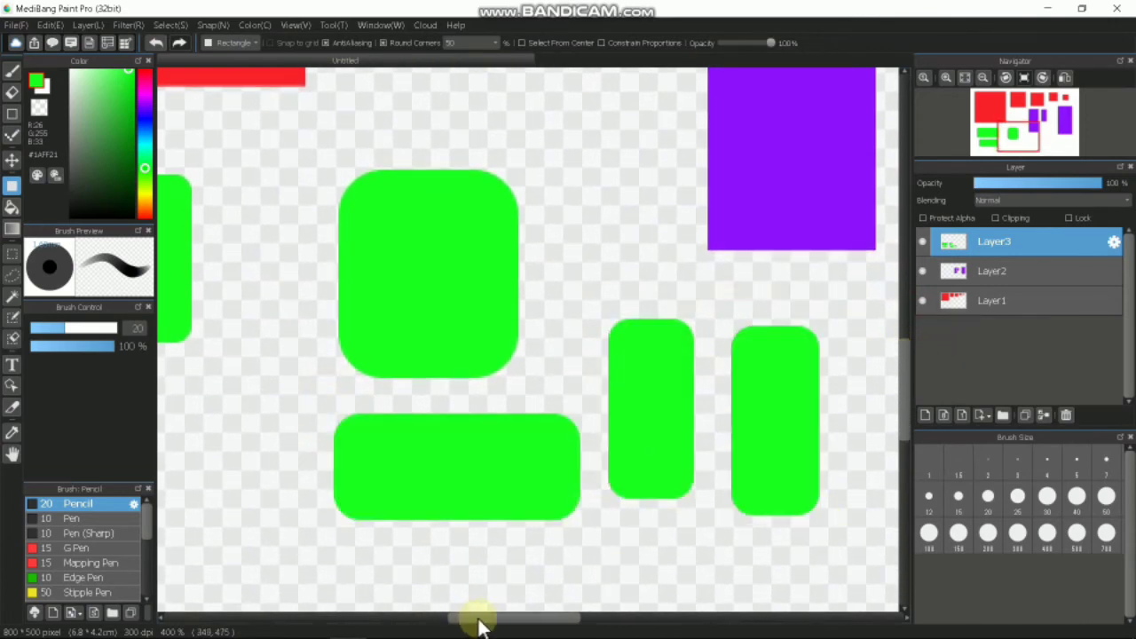
drag(482, 622, 540, 626)
drag(647, 293, 739, 449)
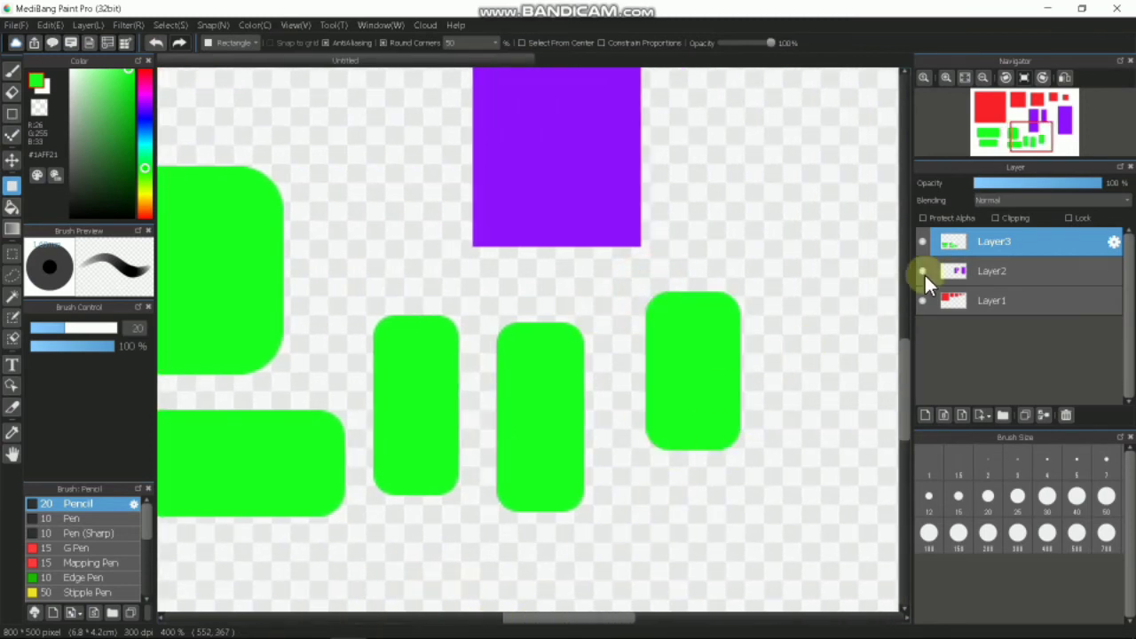
- Hide Layer3, Layer2 and Layer1, and add a new layer above them
mouse_move(1006, 96)
click(983, 74)
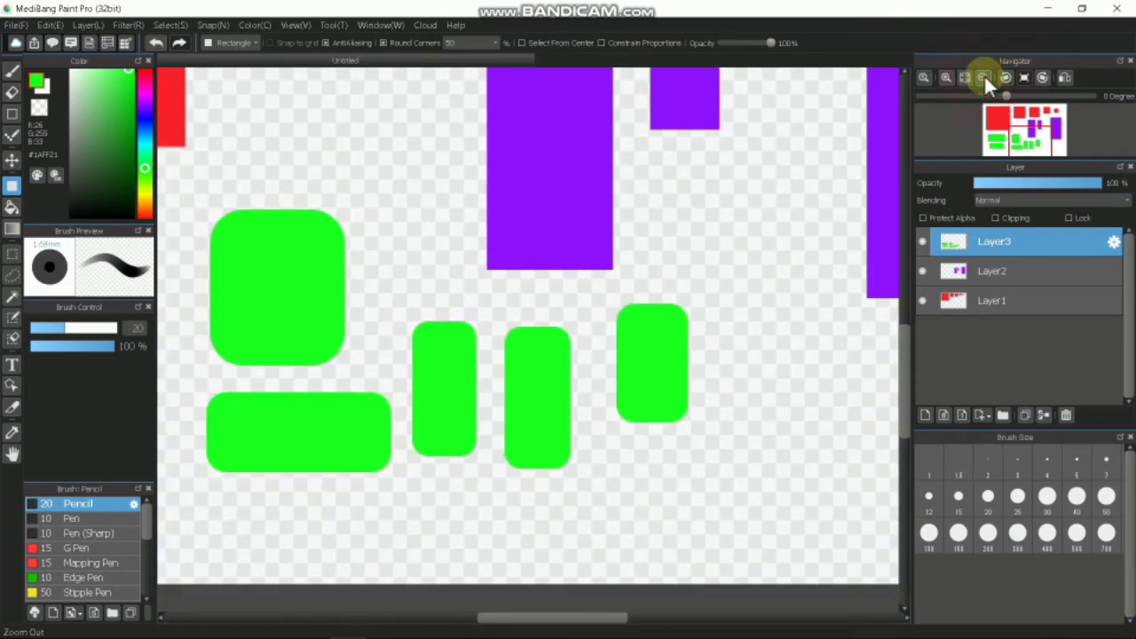
click(983, 79)
click(965, 78)
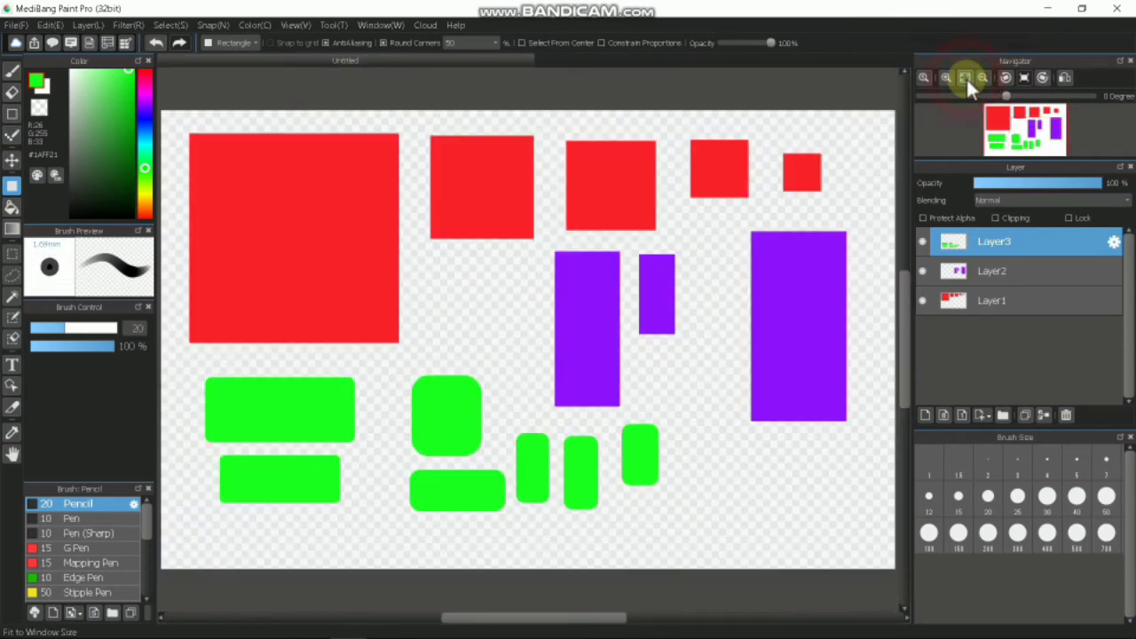
drag(568, 626, 564, 625)
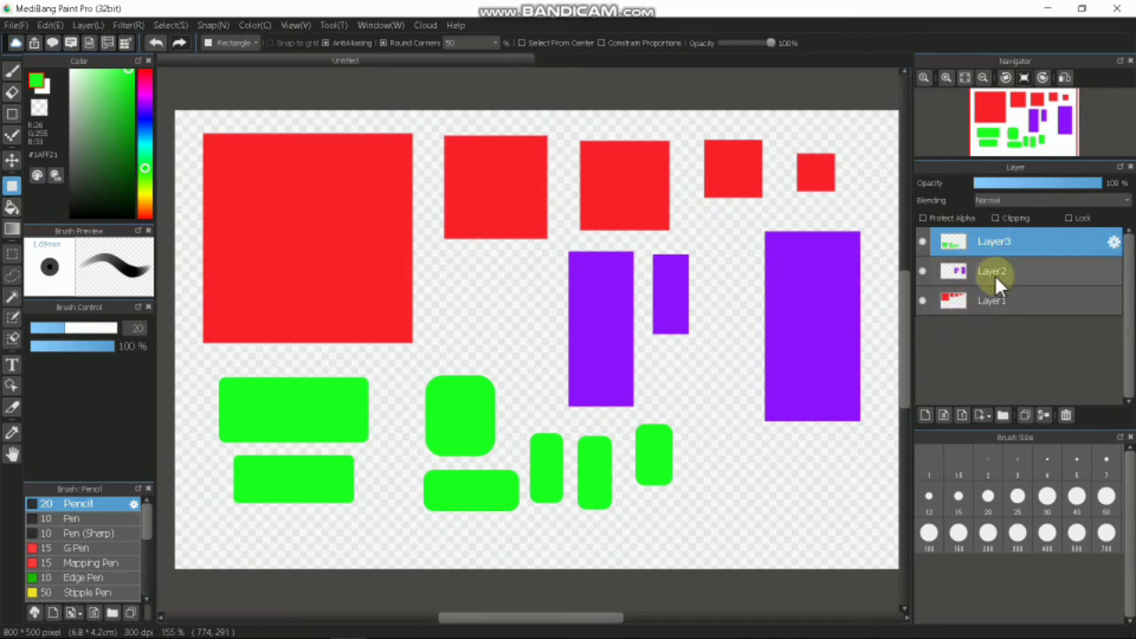
click(922, 242)
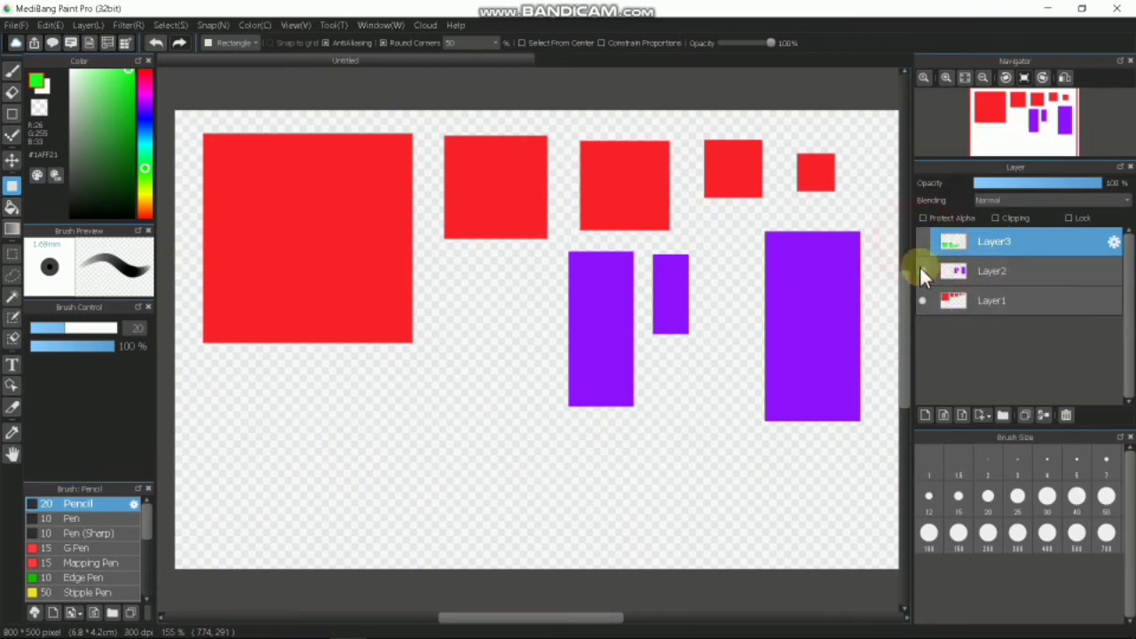
click(922, 271)
click(922, 301)
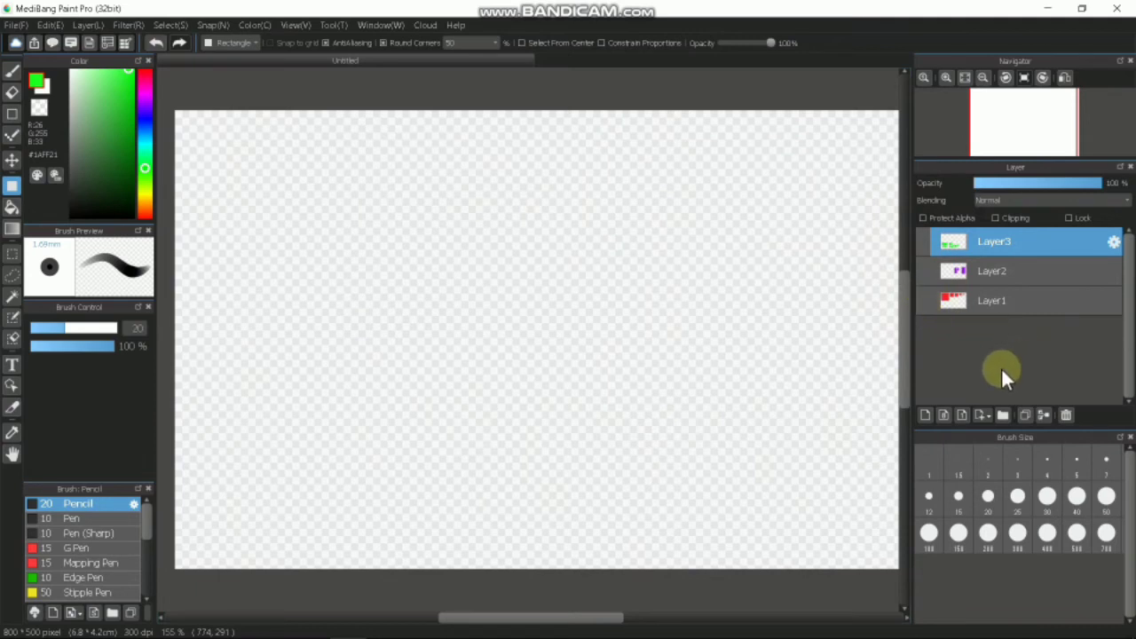
click(924, 414)
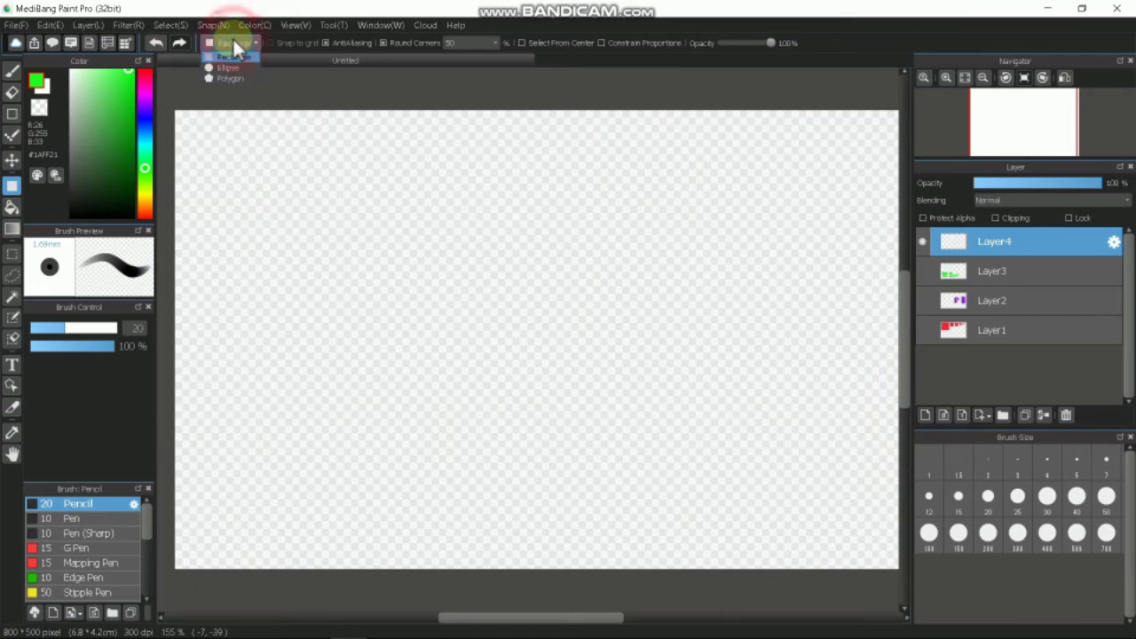
- Using the Ellipse shape with Constrain Proportions on, draw three large green circles in a row and a small one below the first
click(241, 69)
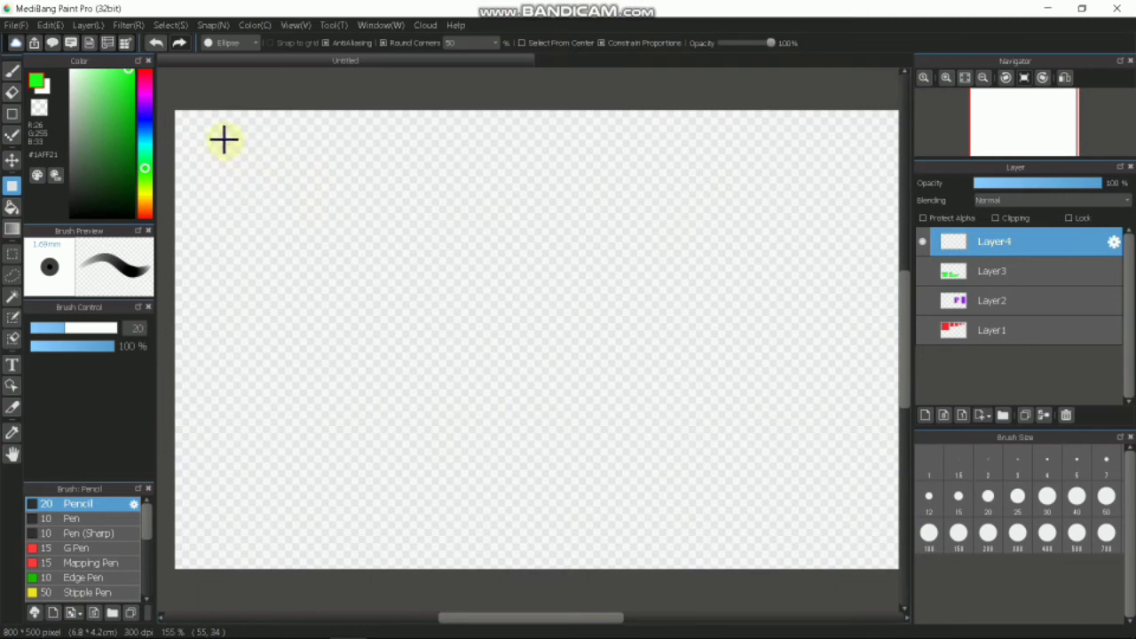
drag(226, 142, 361, 276)
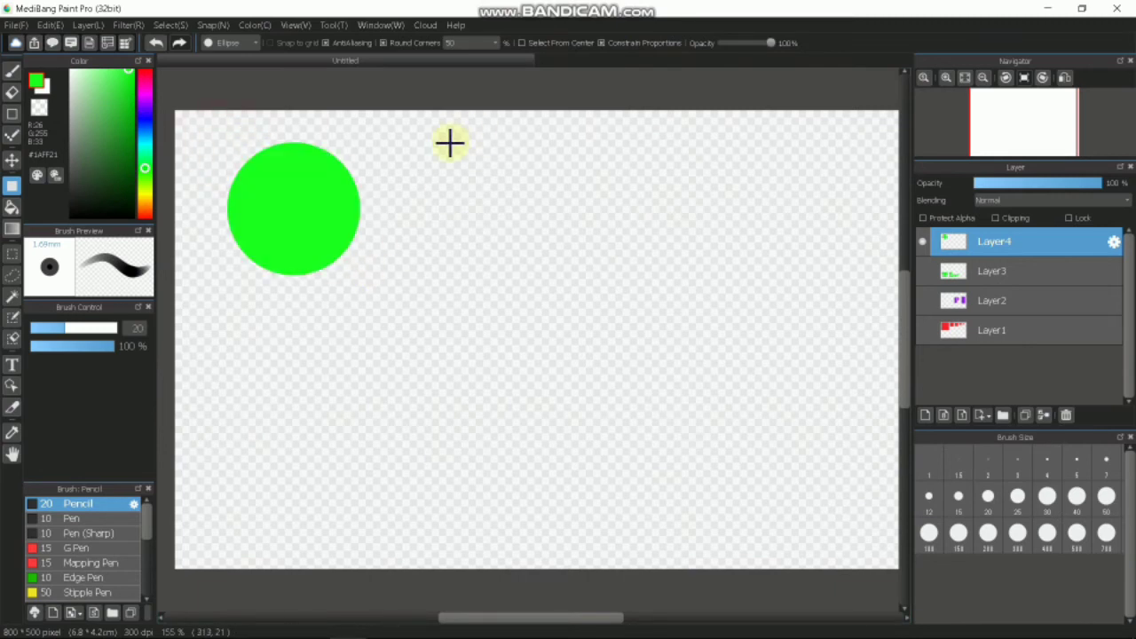
drag(435, 140, 564, 264)
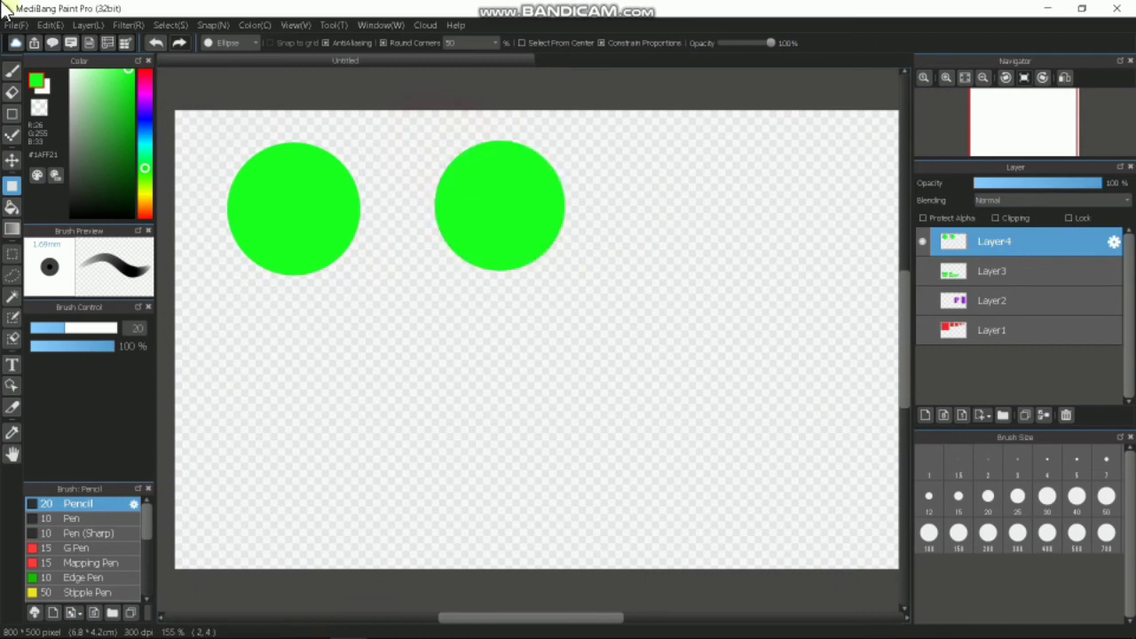
drag(616, 137, 744, 245)
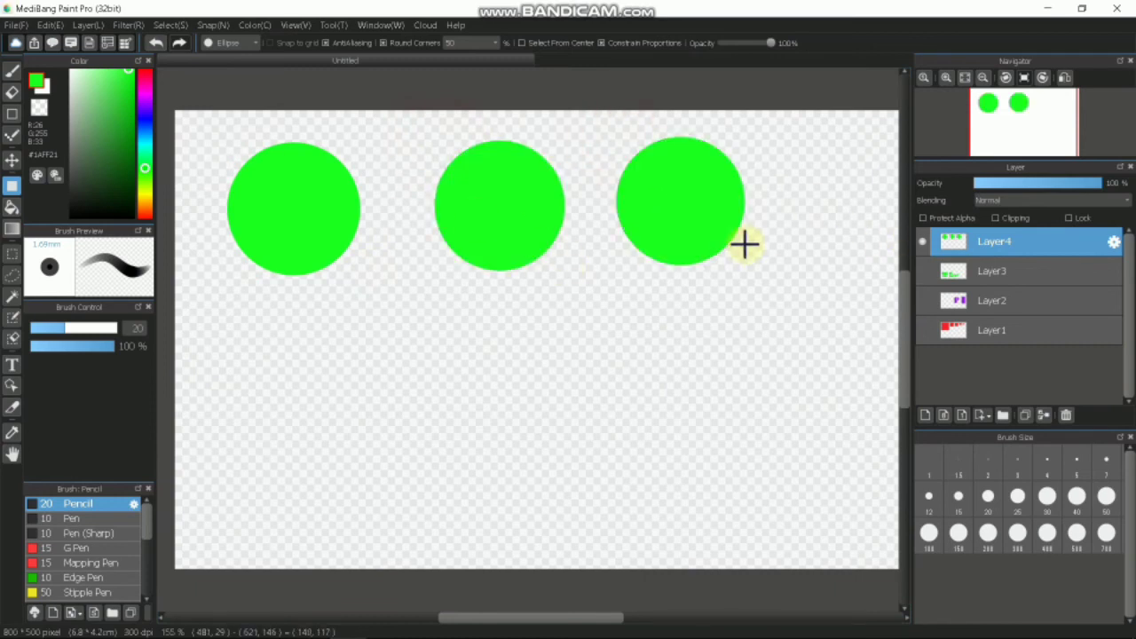
drag(248, 313, 302, 361)
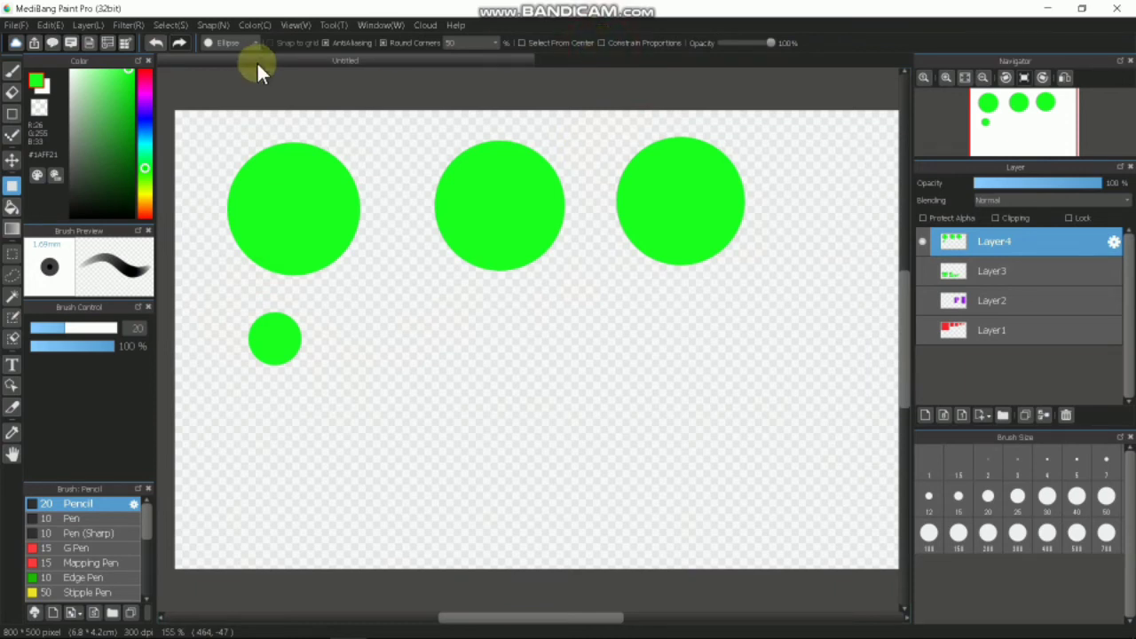
- Add a new layer above the green circles and set the shape color to blue (#2017FF)
click(926, 414)
drag(143, 113, 145, 116)
click(128, 73)
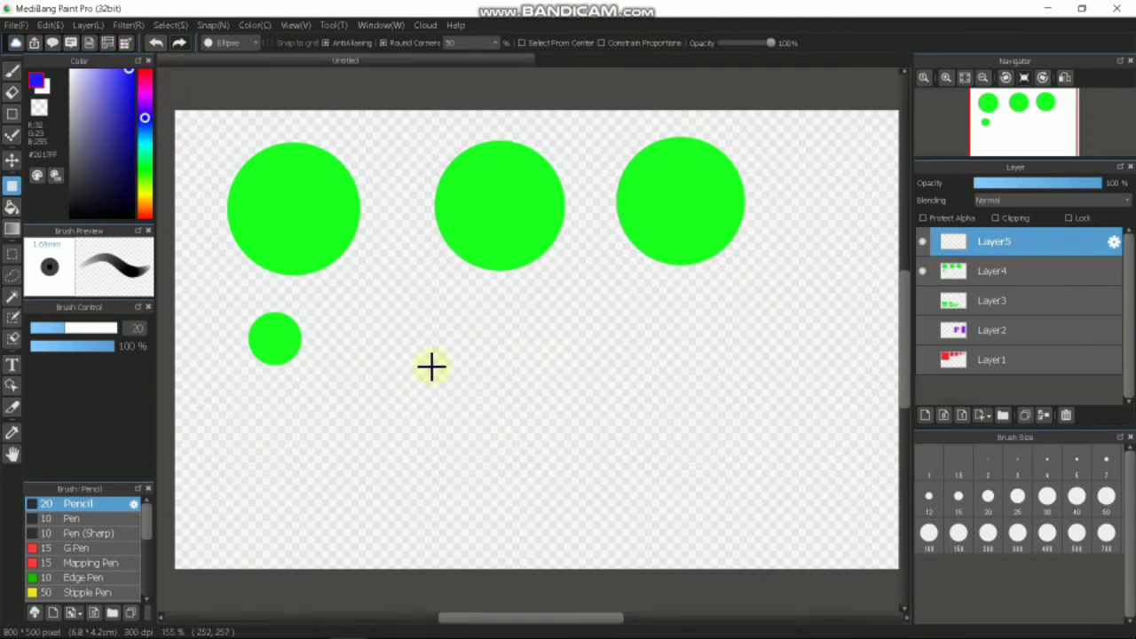
- With Constrain Proportions off, draw four blue ellipses below the large circles: an upright one, two flat ones stacked, and a larger upright one
drag(358, 292, 456, 451)
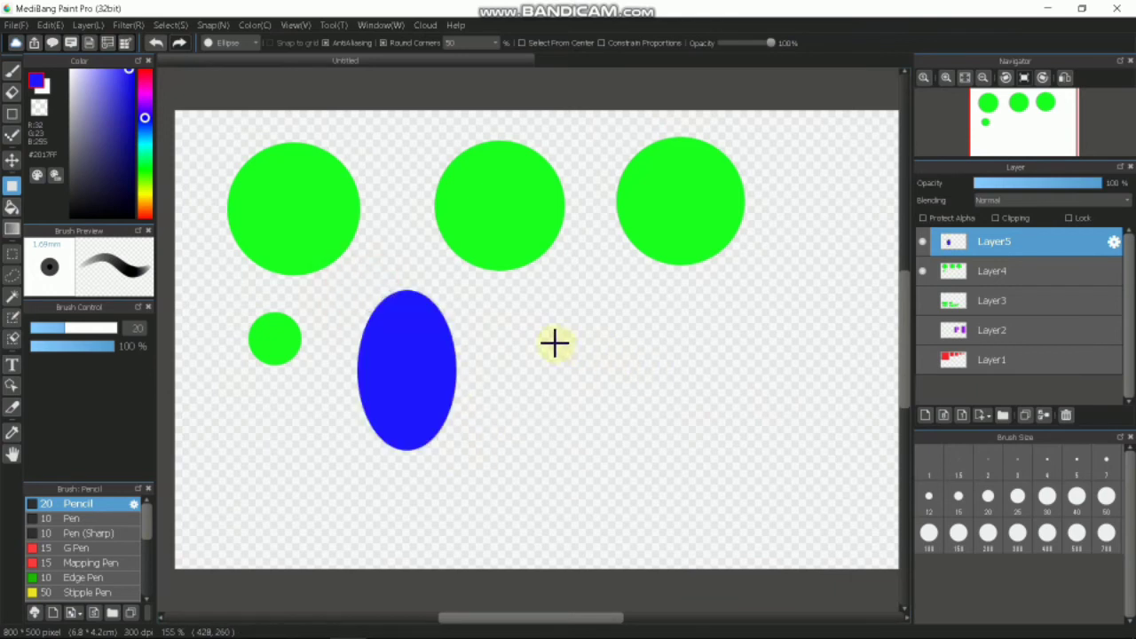
drag(542, 315, 670, 373)
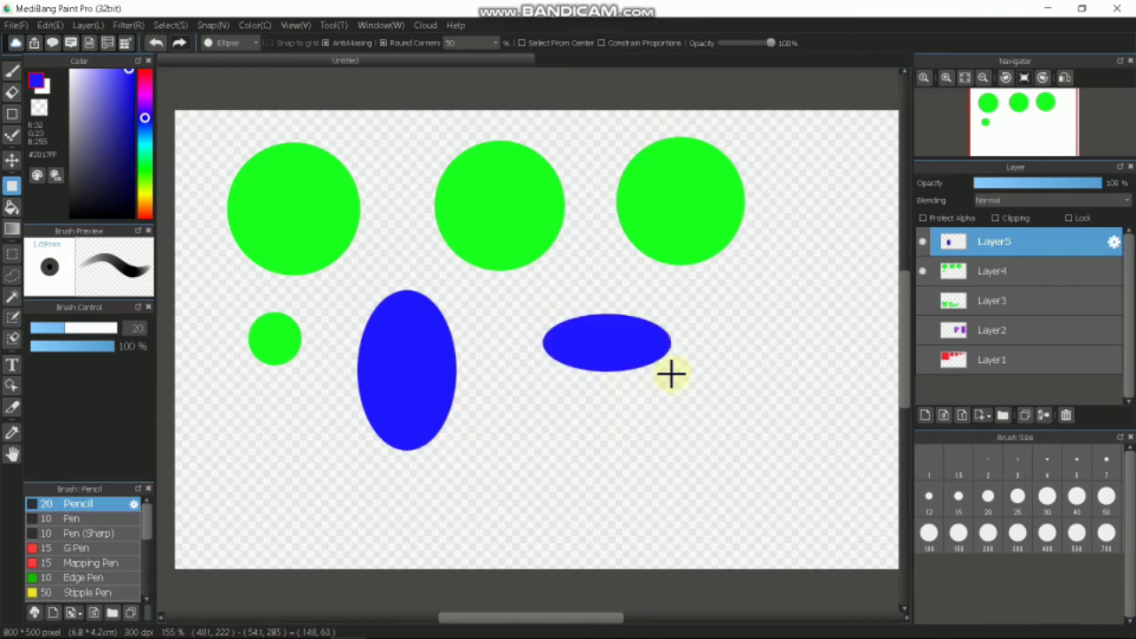
click(513, 422)
drag(577, 456, 657, 462)
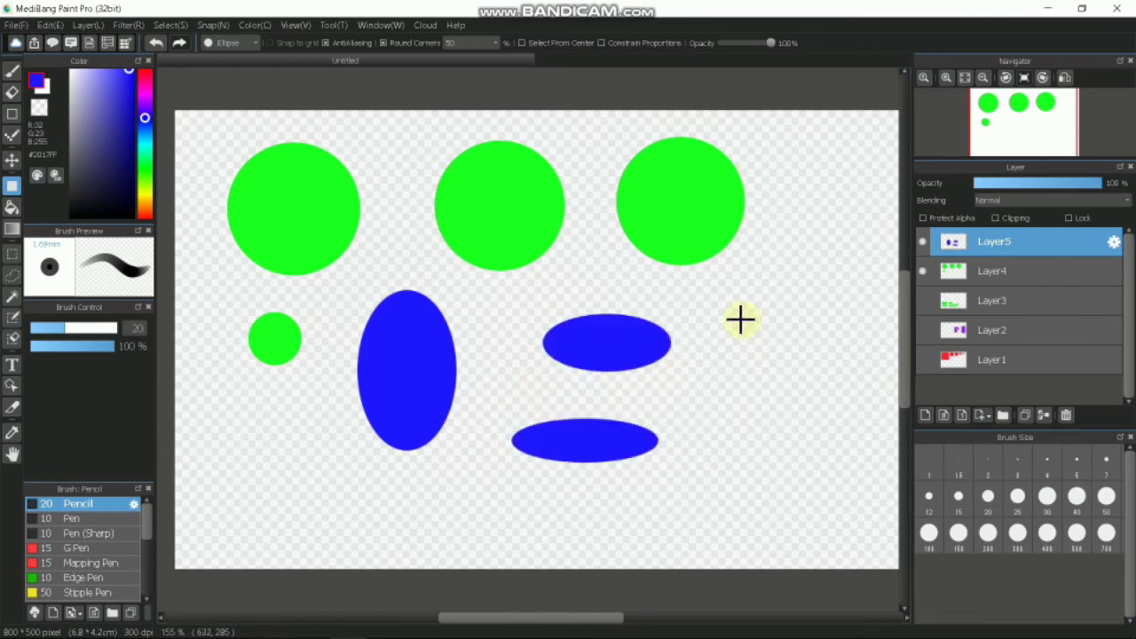
drag(699, 302, 830, 495)
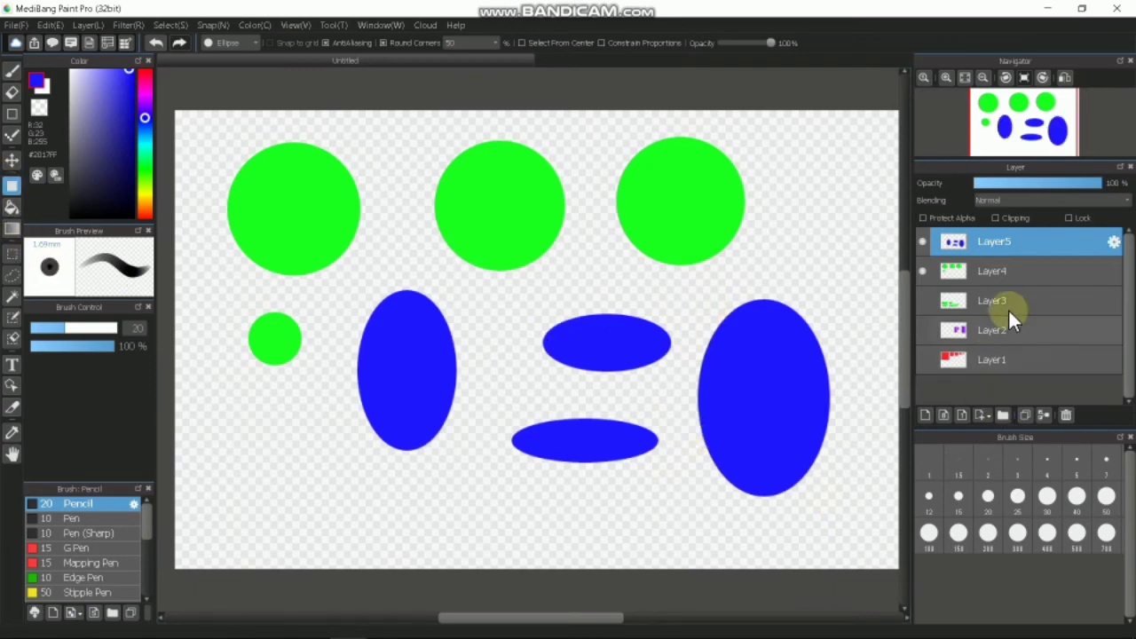
- Hide Layer5 and Layer4, and add a new layer above them
click(923, 241)
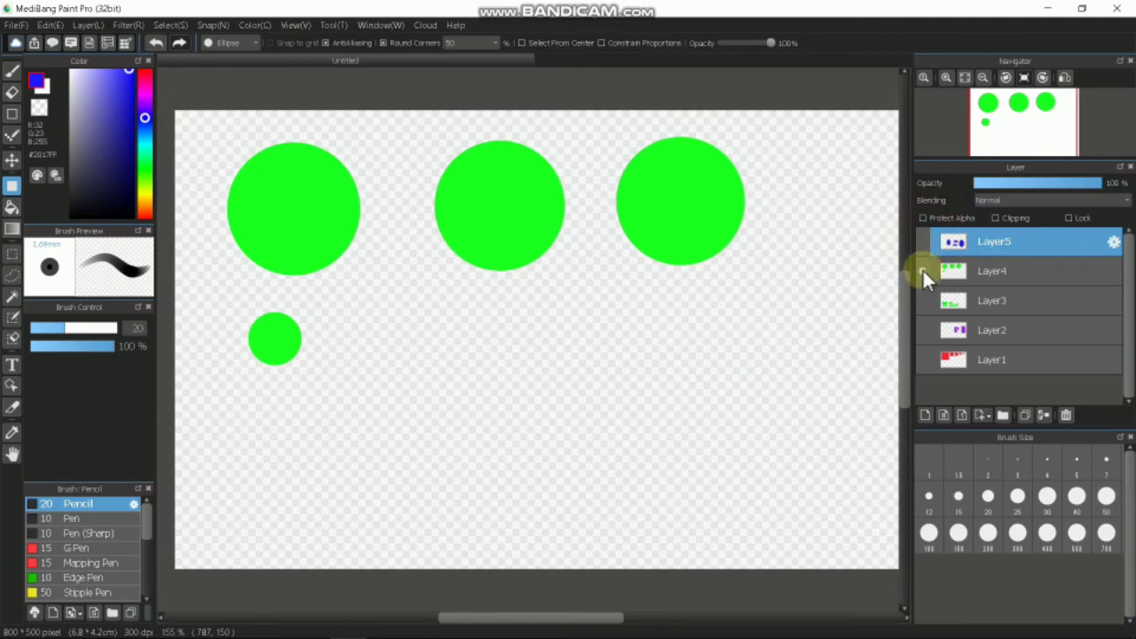
click(922, 269)
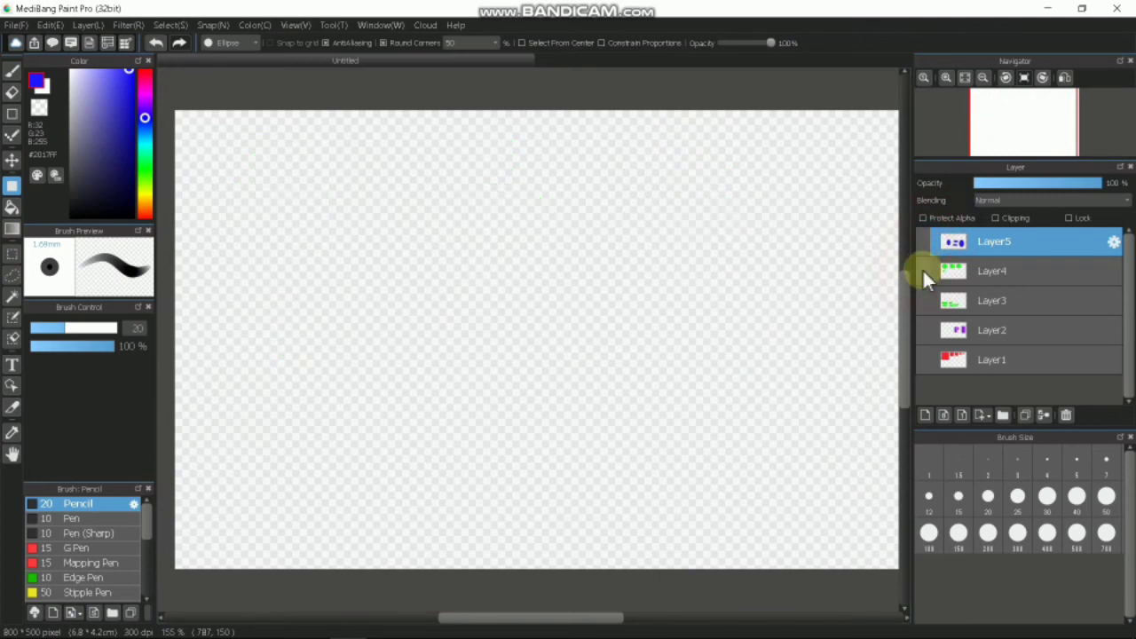
click(924, 416)
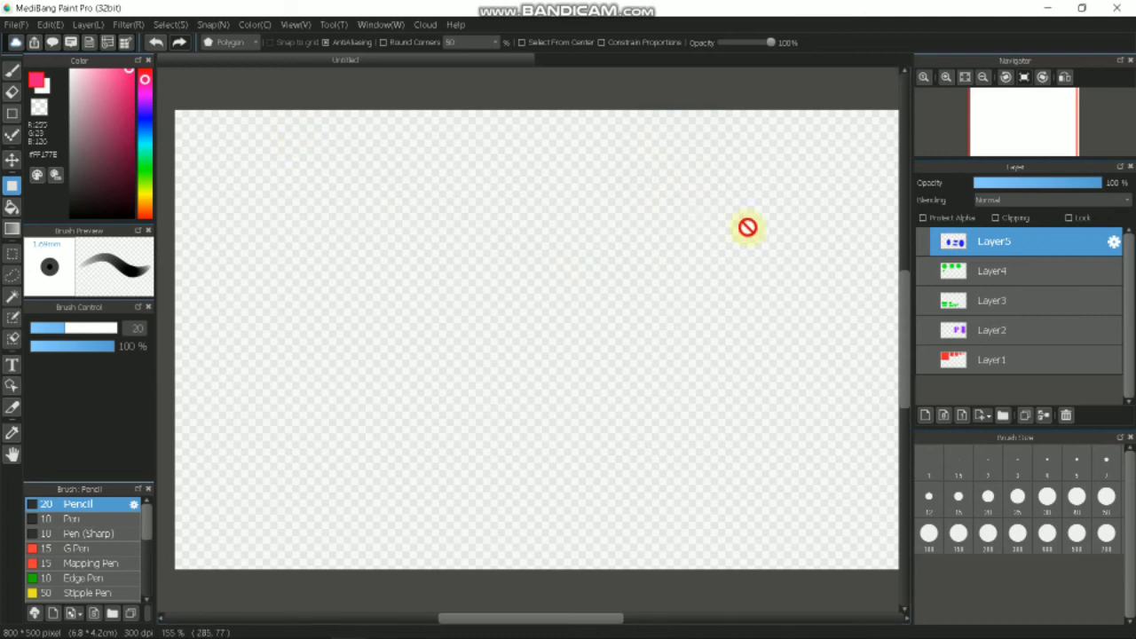
click(924, 413)
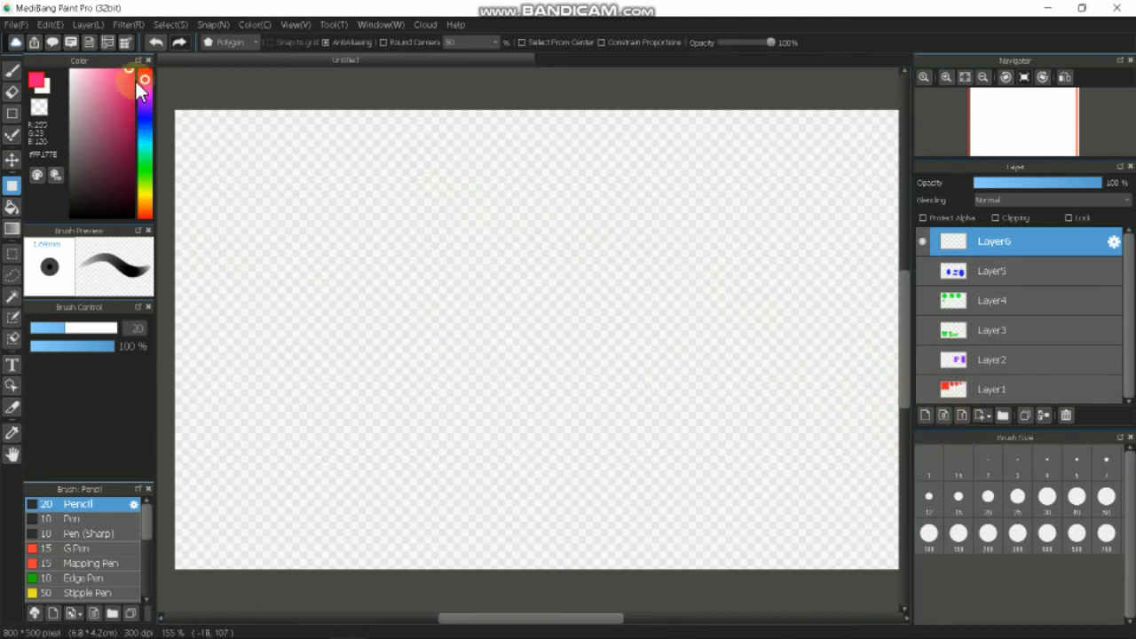
- Set the color to bright violet (#C507FF) and draw a filled triangle with the Polygon shape in the canvas's upper-left area
mouse_move(148, 83)
mouse_down()
mouse_move(148, 101)
mouse_move(133, 66)
mouse_up()
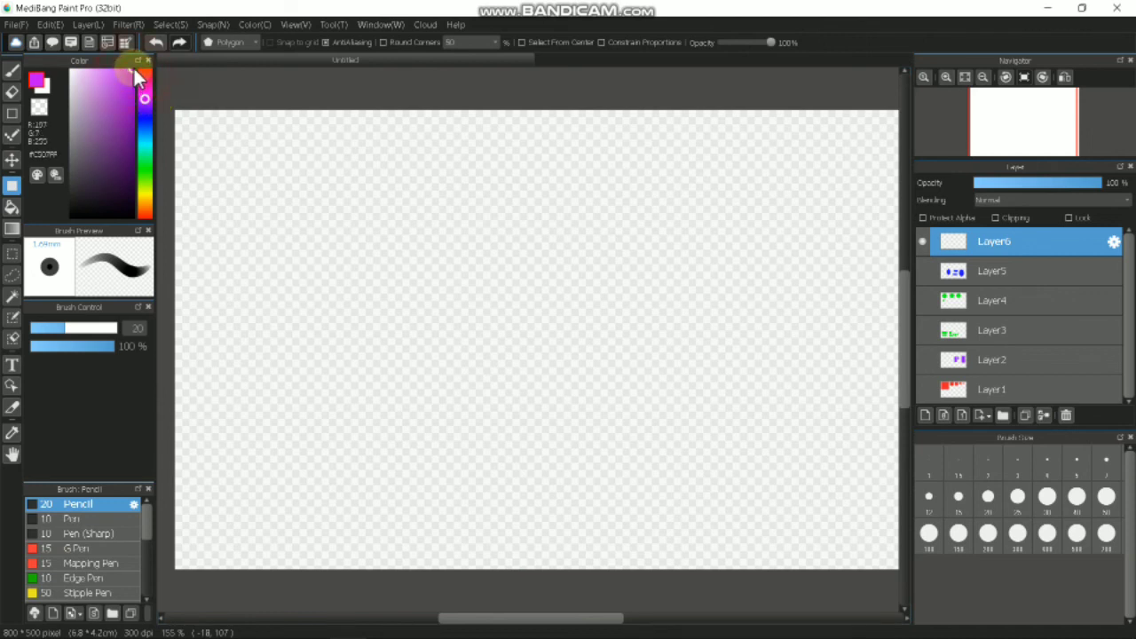
click(229, 43)
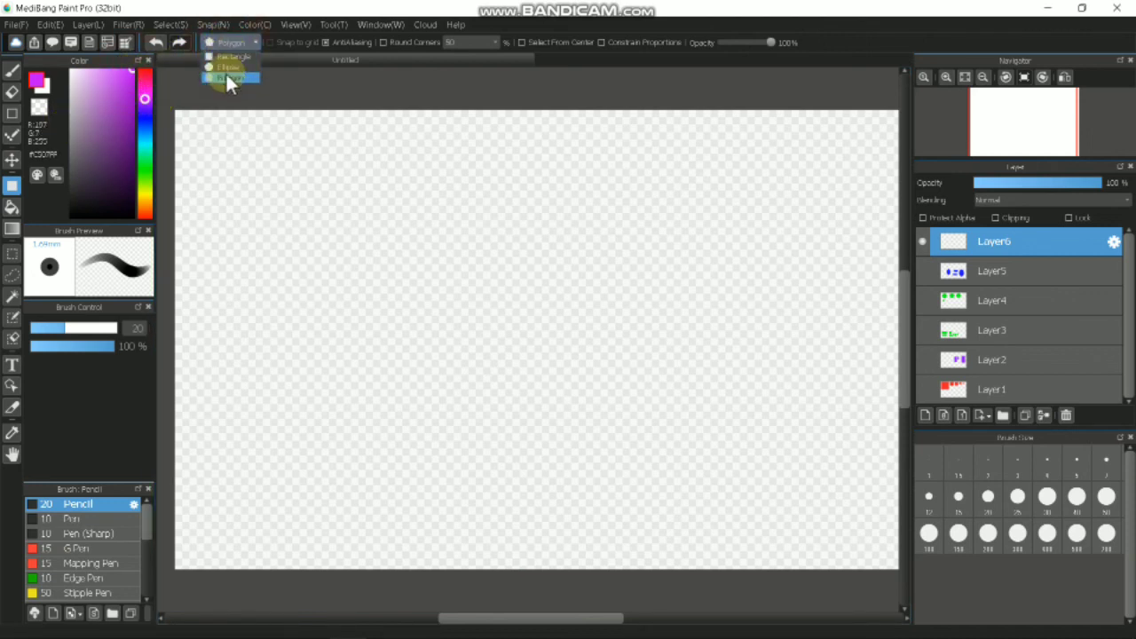
click(227, 78)
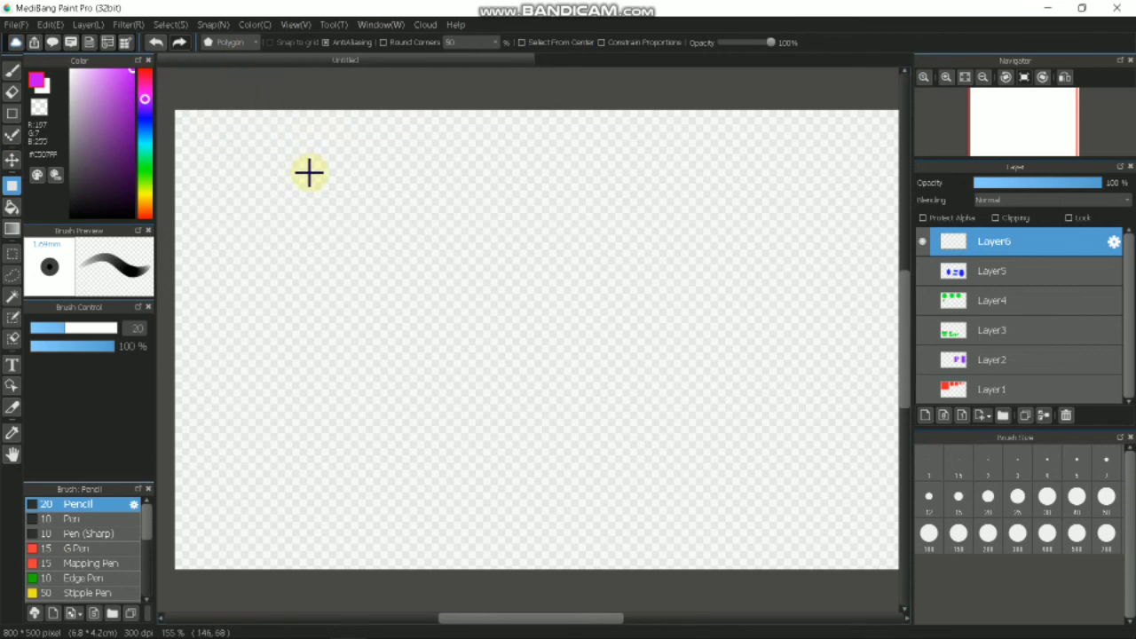
click(253, 299)
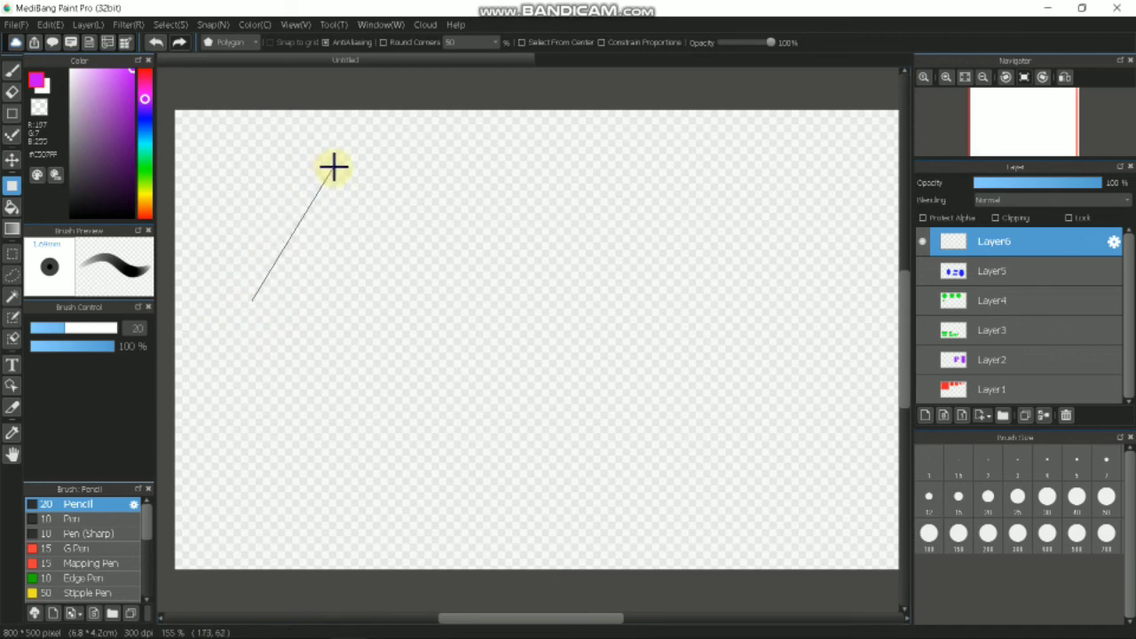
click(337, 168)
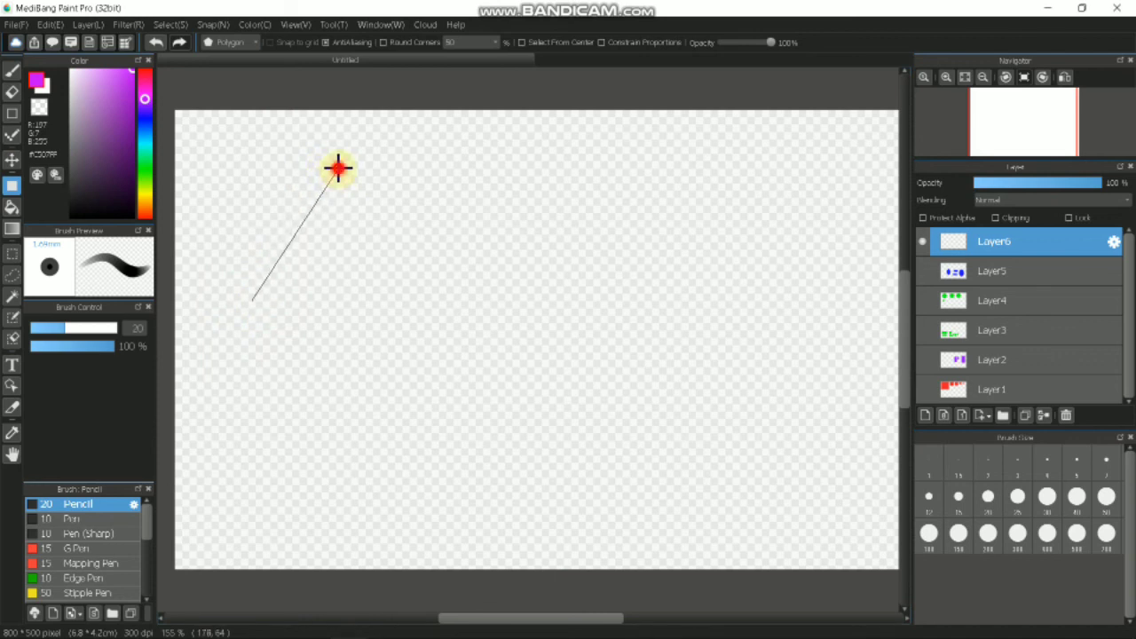
click(406, 298)
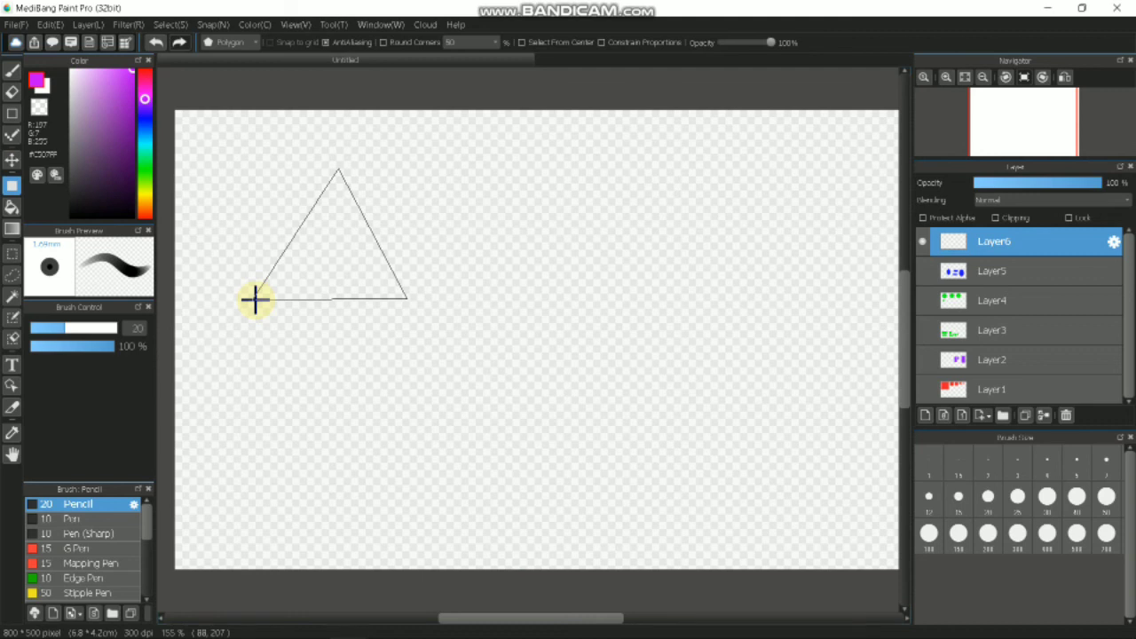
click(255, 299)
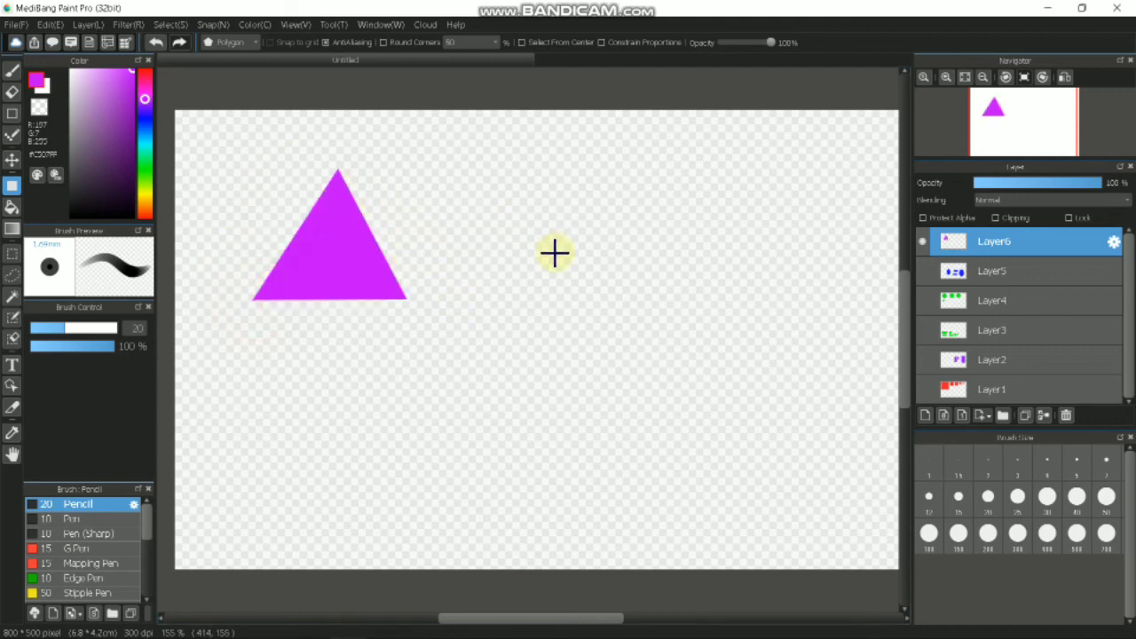
- Draw a smaller, tilted violet triangle in the upper middle of the canvas, beside the first triangle
click(480, 195)
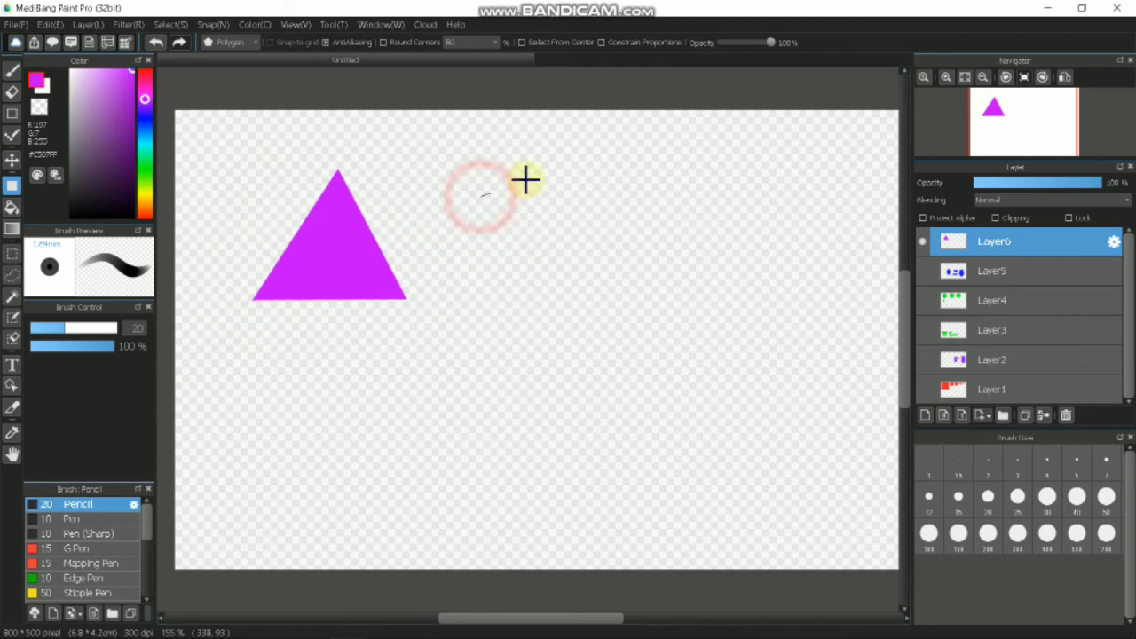
click(571, 162)
click(614, 276)
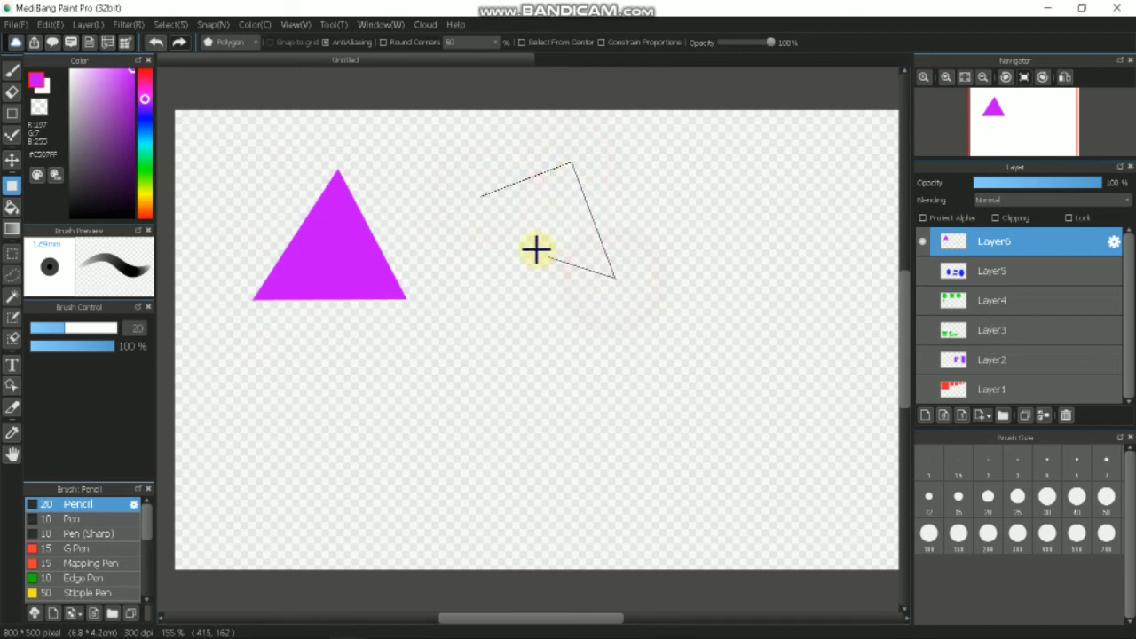
click(482, 195)
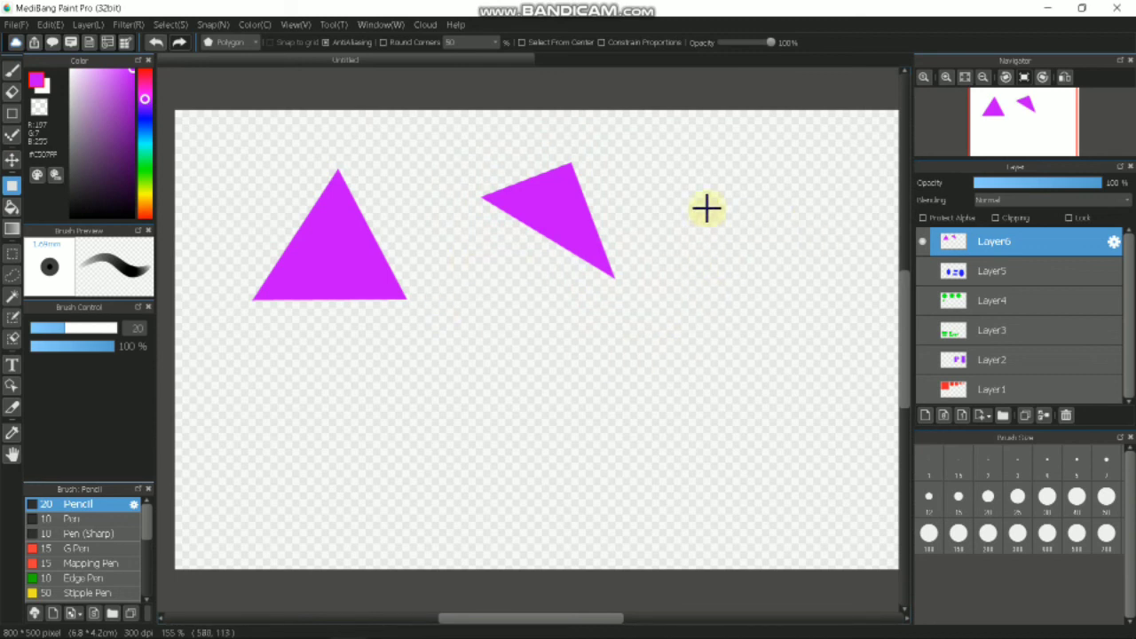
- Draw a large, irregular four-sided violet polygon in the canvas's upper-right area
click(697, 201)
click(796, 207)
click(807, 314)
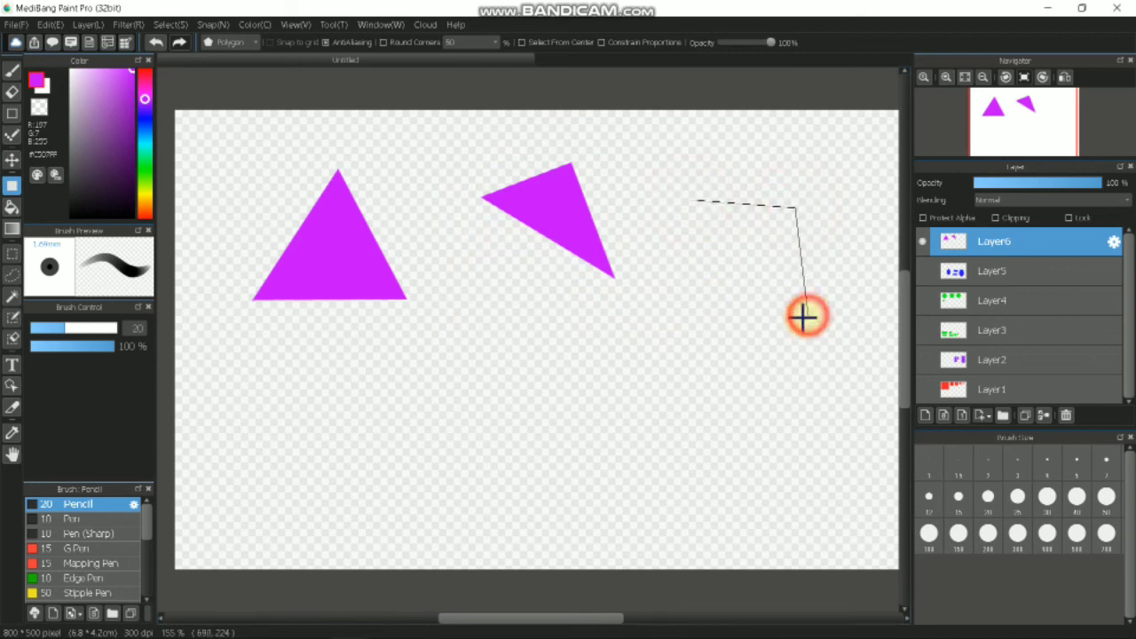
click(681, 346)
click(690, 199)
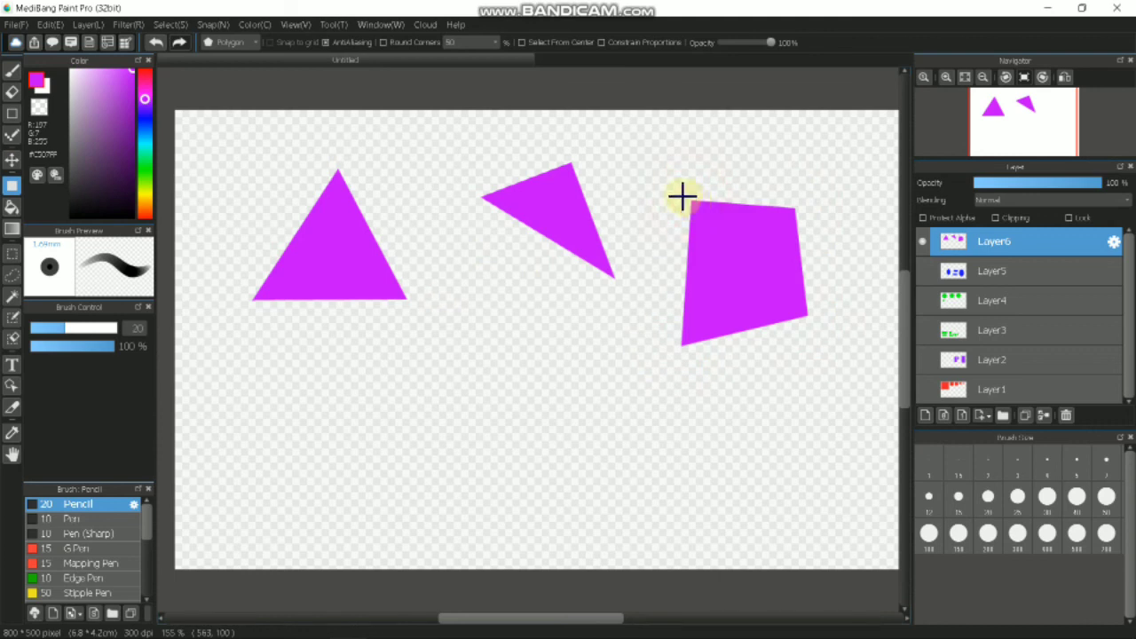
- Draw a tilted four-sided violet polygon near the canvas center, below the smaller triangle
click(469, 270)
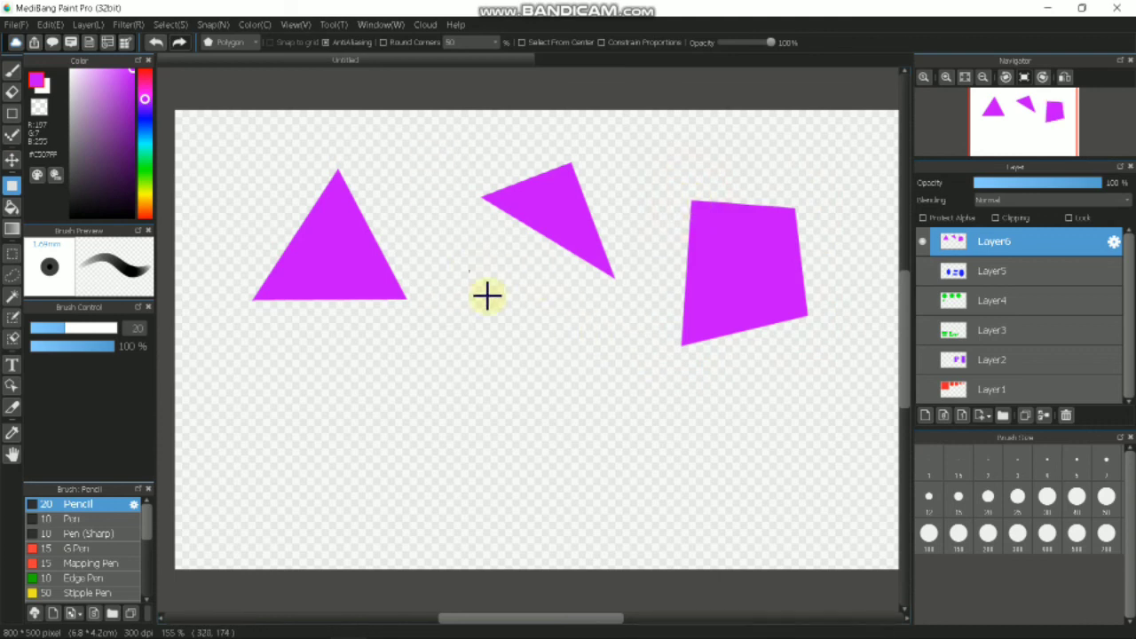
click(558, 331)
click(507, 420)
click(431, 398)
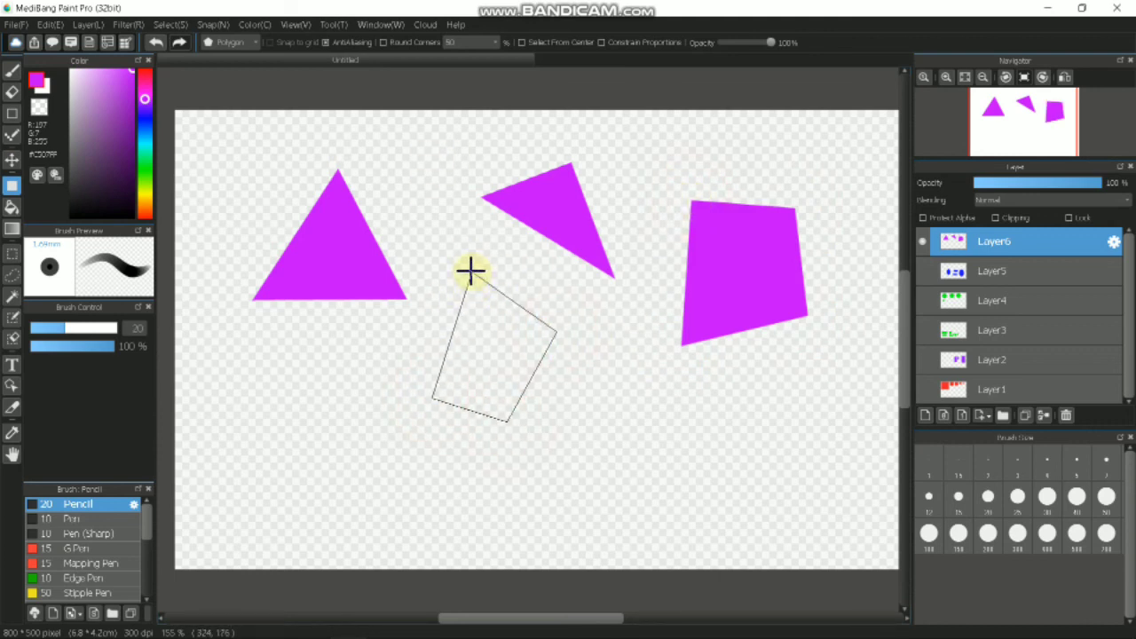
click(469, 270)
- Draw an irregular five-sided violet polygon in the canvas's lower-right area
click(631, 396)
click(563, 475)
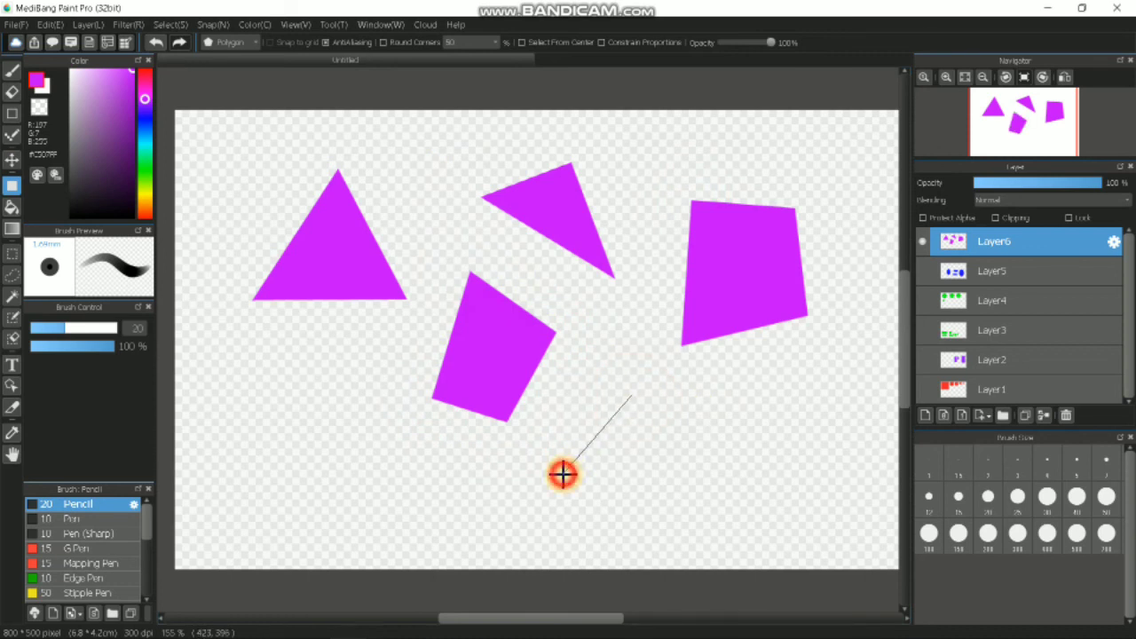
click(650, 505)
click(742, 470)
click(721, 415)
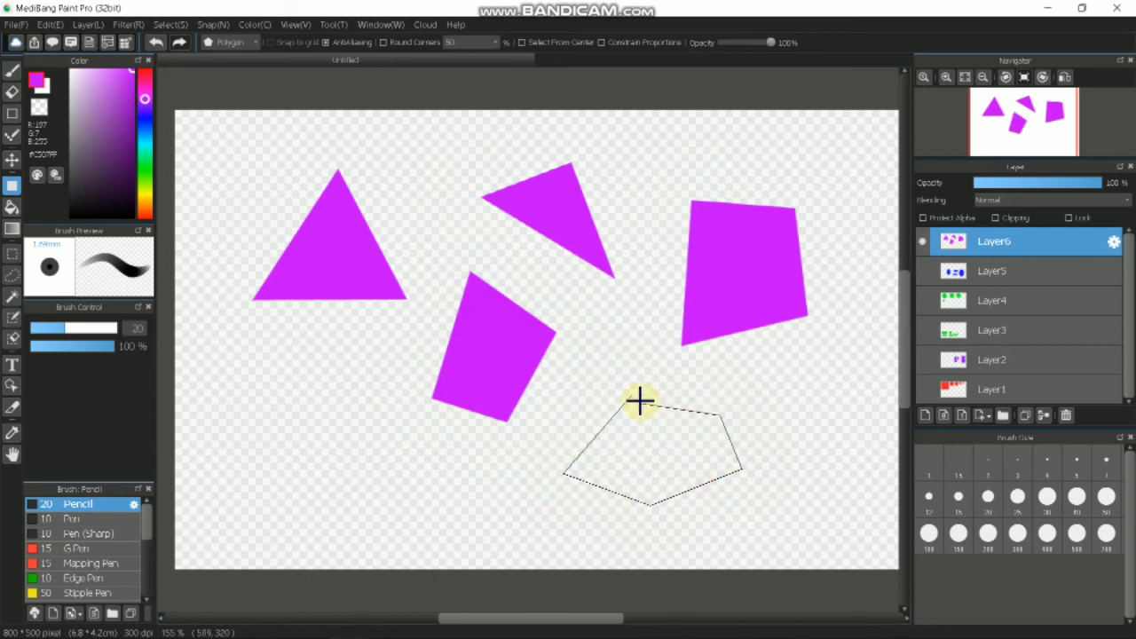
click(631, 396)
- Draw a violet diamond-shaped polygon in the canvas's lower-left area, below the first triangle
click(327, 355)
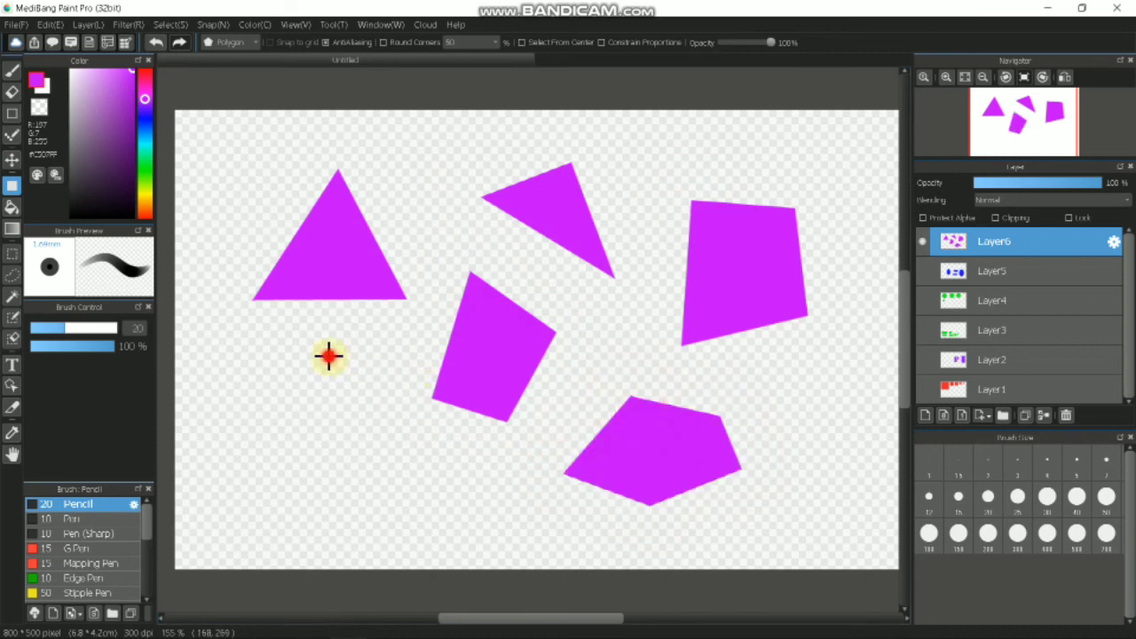
click(419, 475)
click(327, 543)
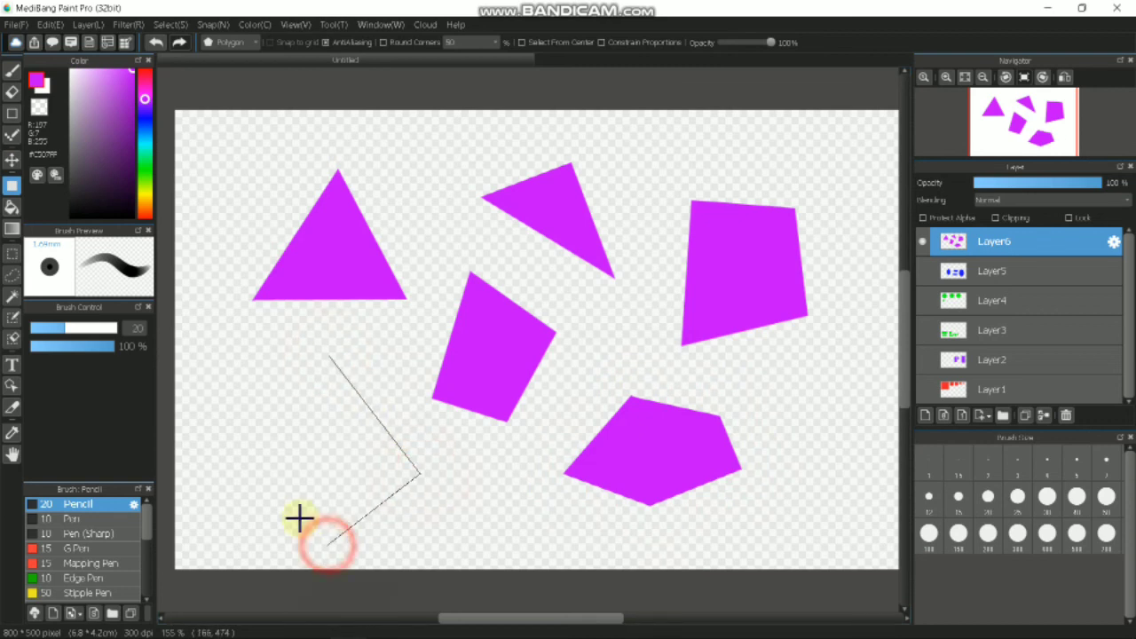
click(249, 457)
click(328, 356)
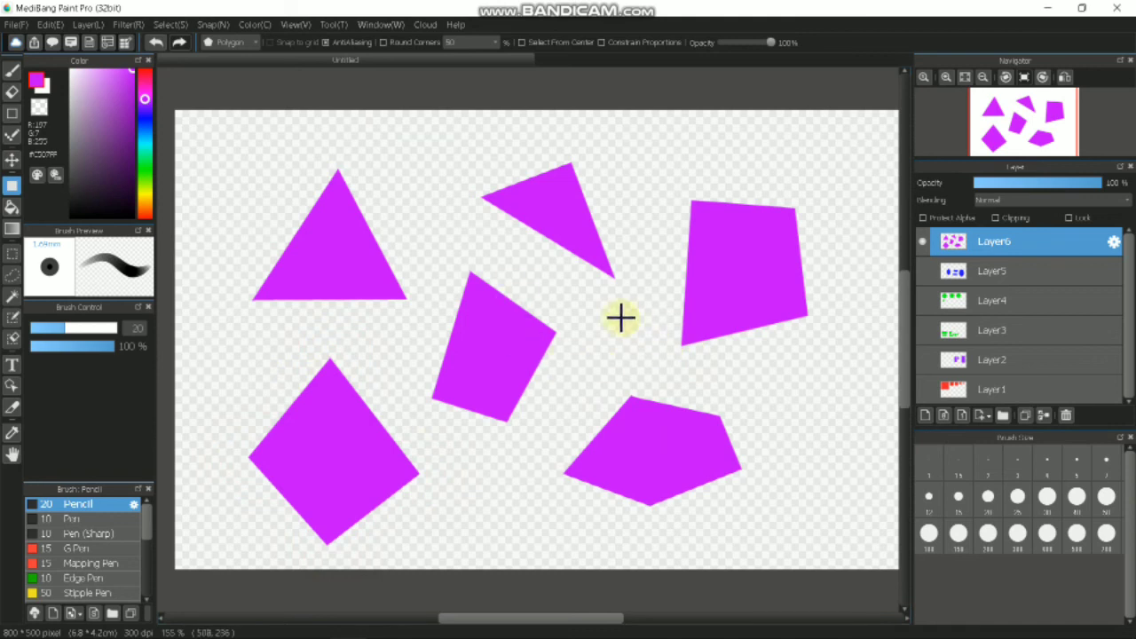
click(392, 271)
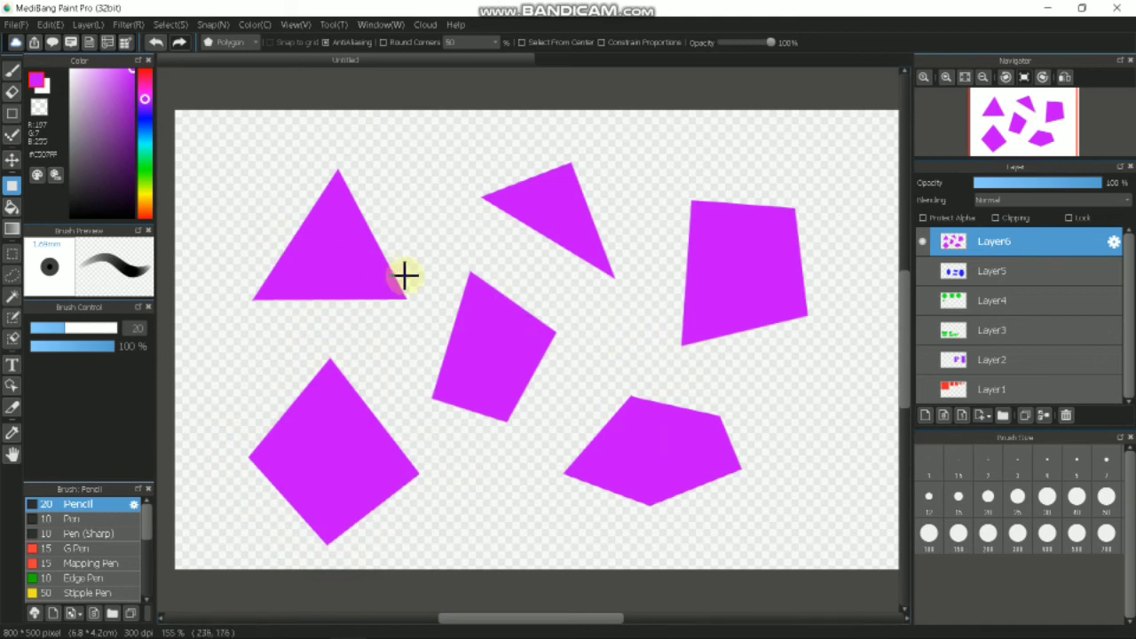